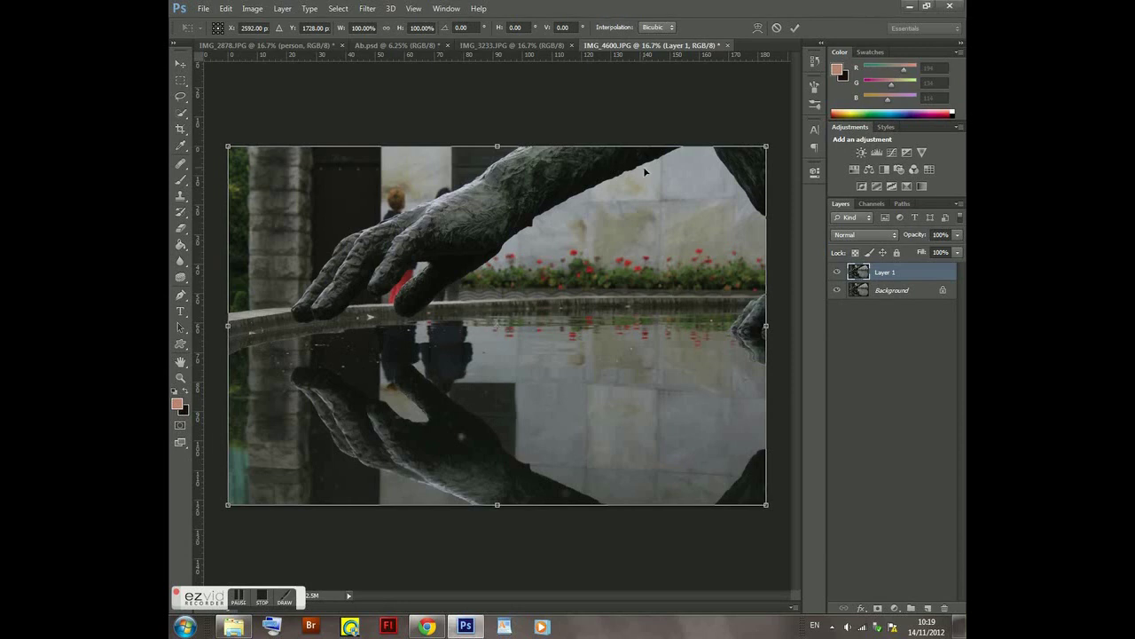
Shrink the hand photo to quarter size in the lower-left corner and duplicate it
drag(766, 146, 502, 324)
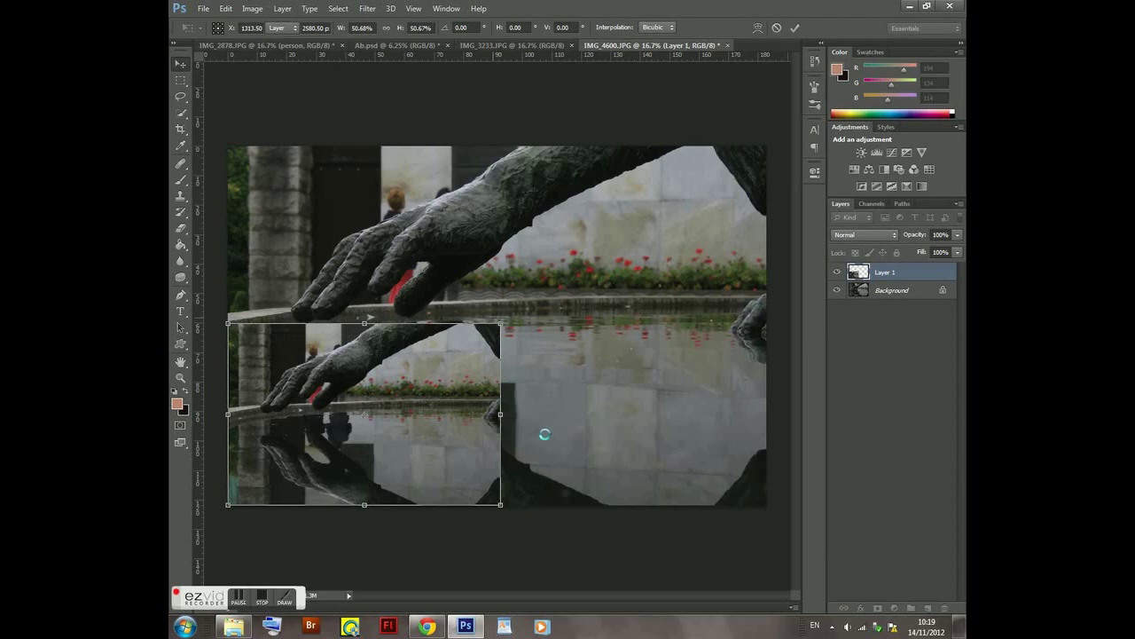
key(Return)
key(ctrl+j)
Flip the copy vertically and move it into the upper-left quarter
key(ctrl+t)
right_click(395, 394)
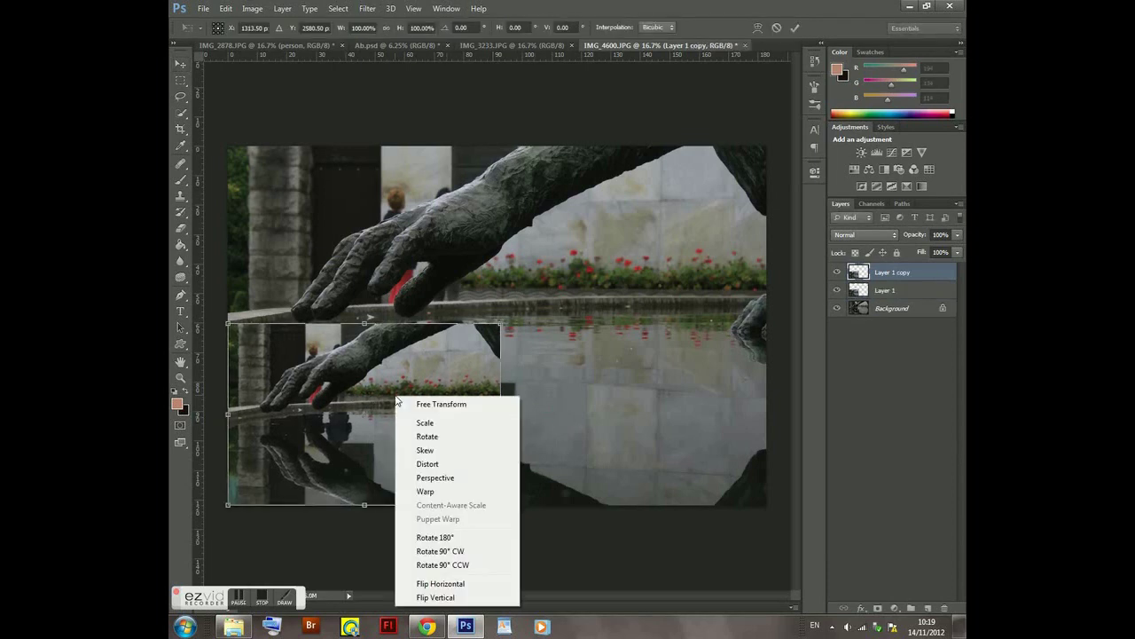
click(452, 591)
drag(369, 384, 359, 198)
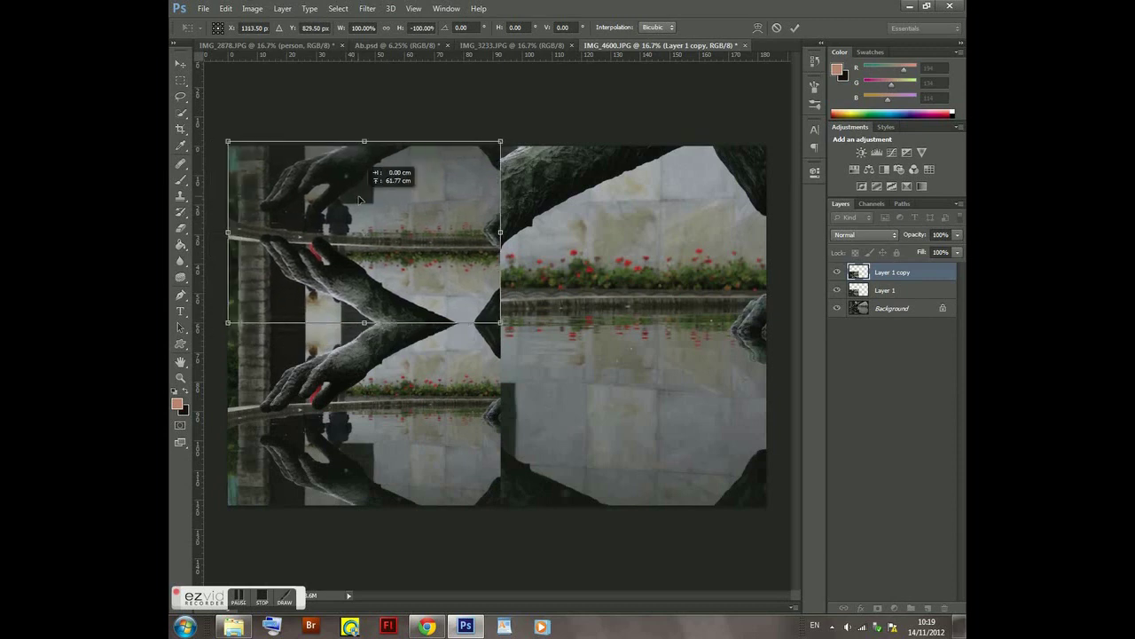
key(Return)
Duplicate the mirrored hand layer and slide the copy into the right half
key(ctrl+j)
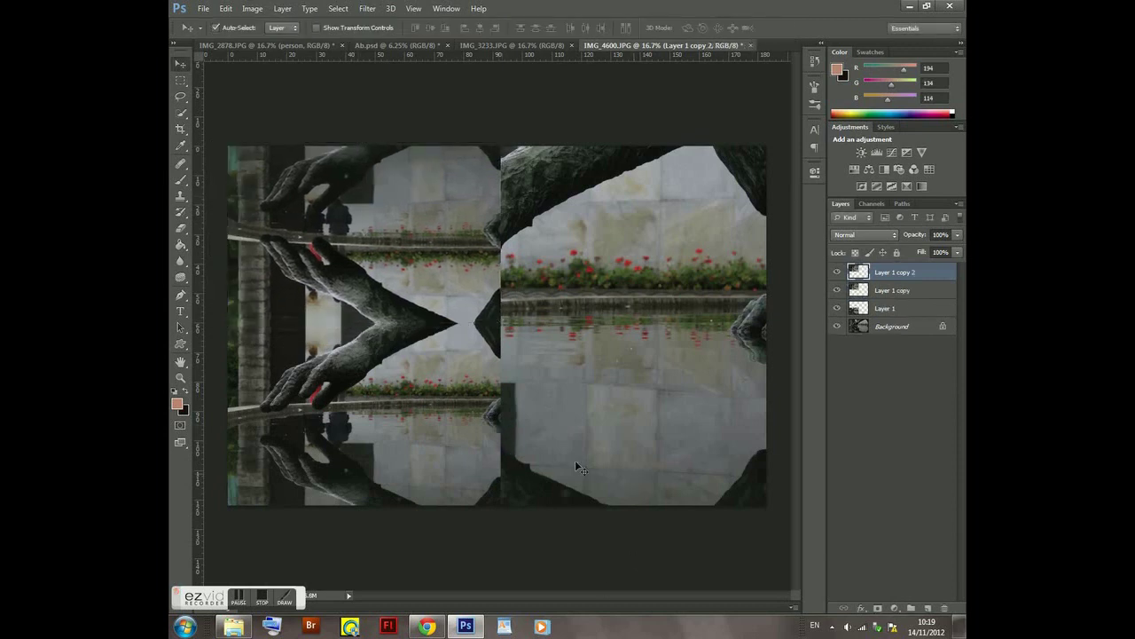
drag(439, 252, 711, 253)
right_click(661, 248)
click(609, 265)
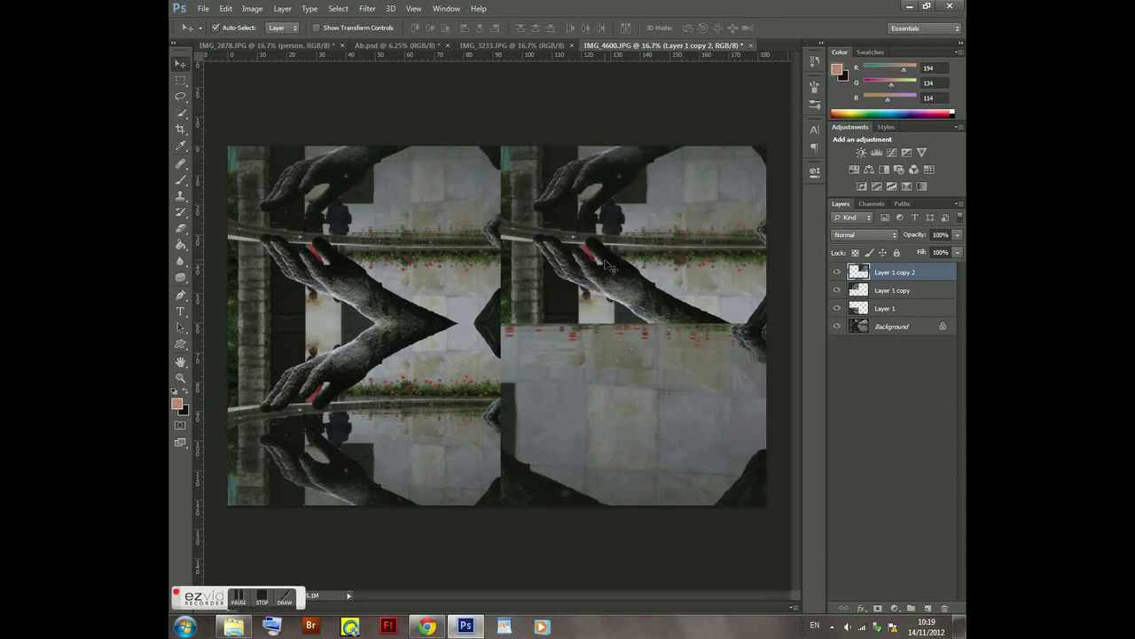
Flip the right-hand copy horizontally with Free Transform
key(ctrl+t)
right_click(597, 255)
click(646, 437)
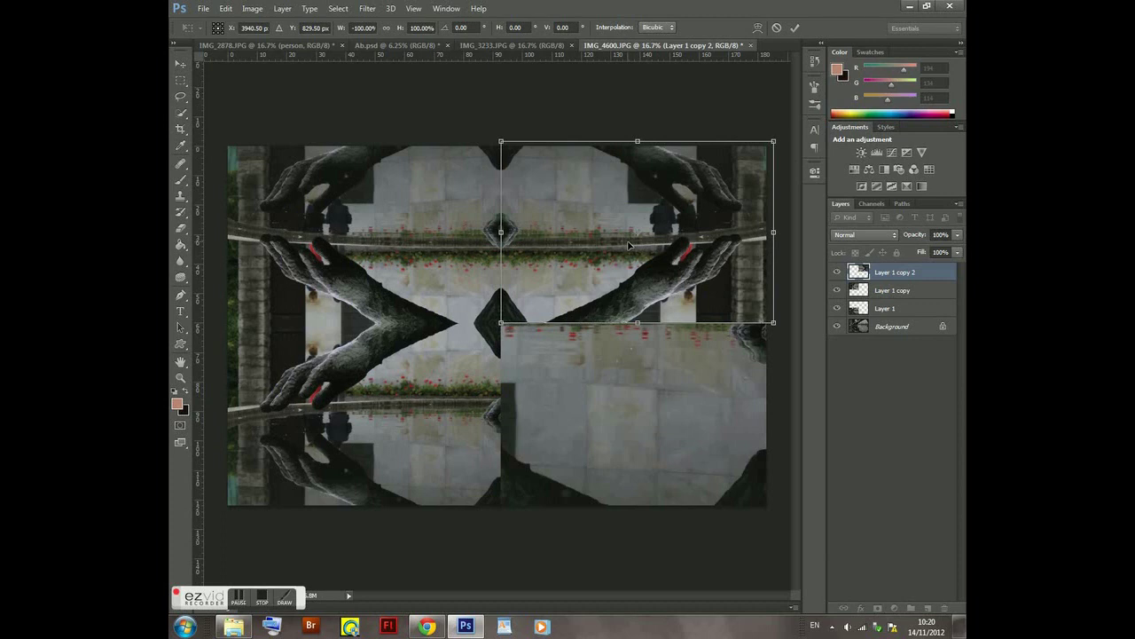
mouse_move(642, 241)
mouse_down()
mouse_move(634, 412)
mouse_move(632, 235)
mouse_up()
key(Return)
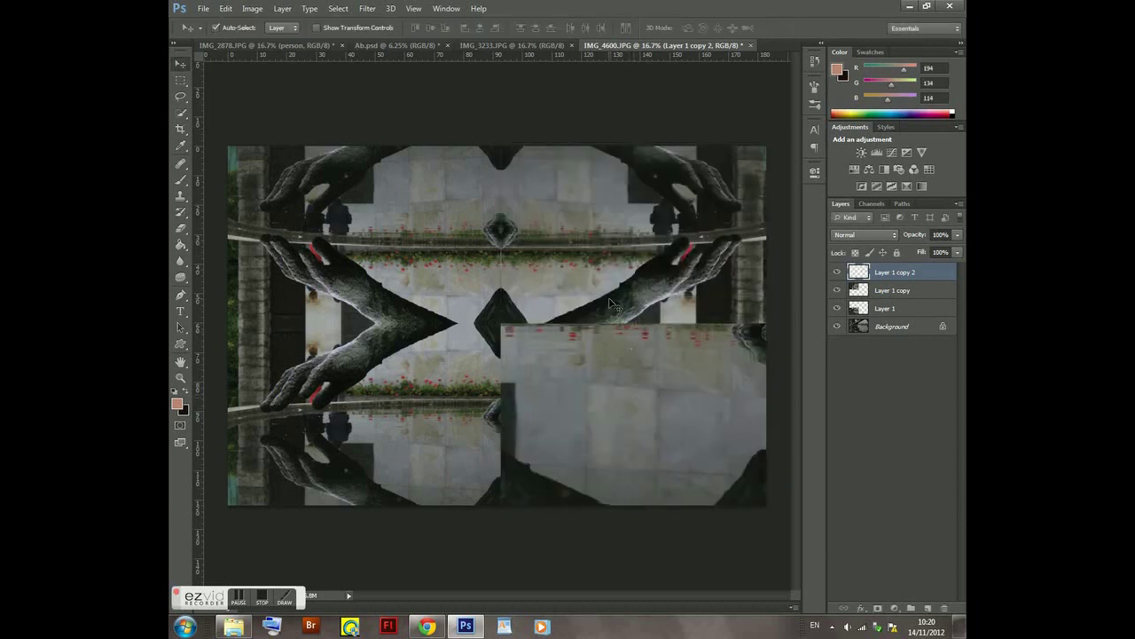
Group the flipped copy as Group 1, move it to the lower-right quarter, and duplicate it
key(ctrl+g)
mouse_move(612, 304)
mouse_down()
mouse_move(599, 494)
mouse_move(600, 460)
mouse_up()
key(ctrl+j)
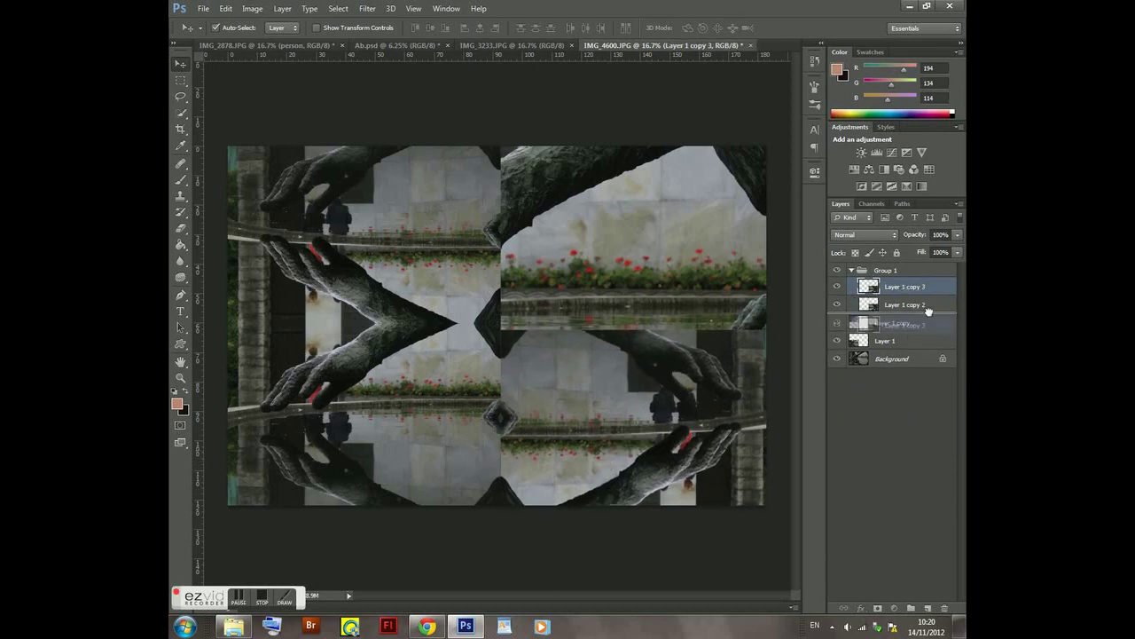
Flip the new copy vertically and move it into the upper-right quarter
key(ctrl+t)
right_click(622, 364)
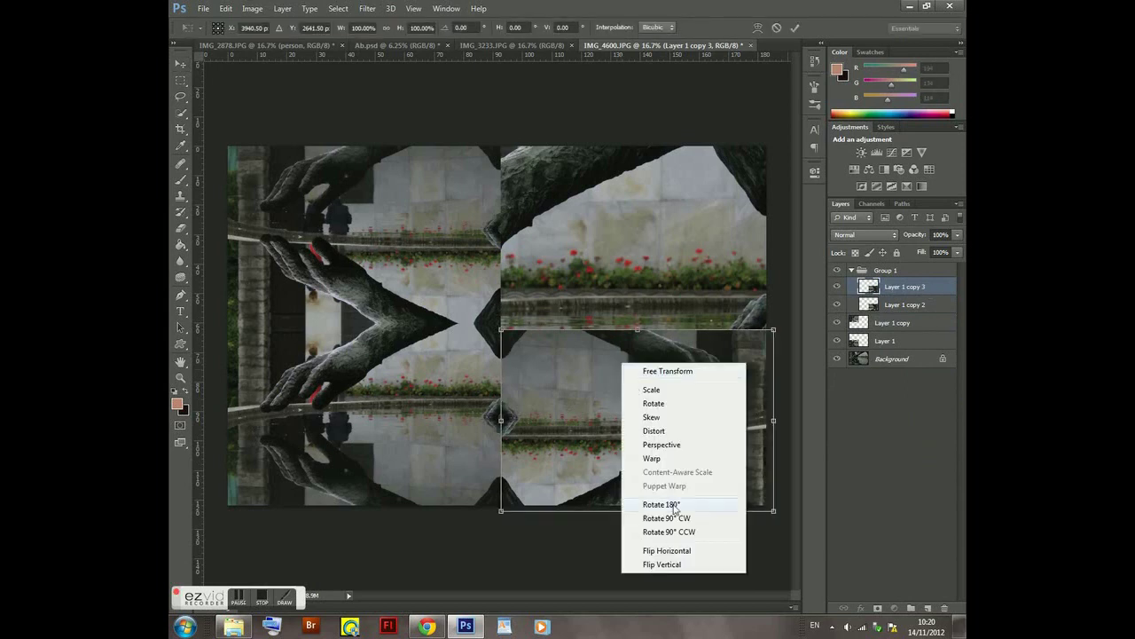
click(674, 562)
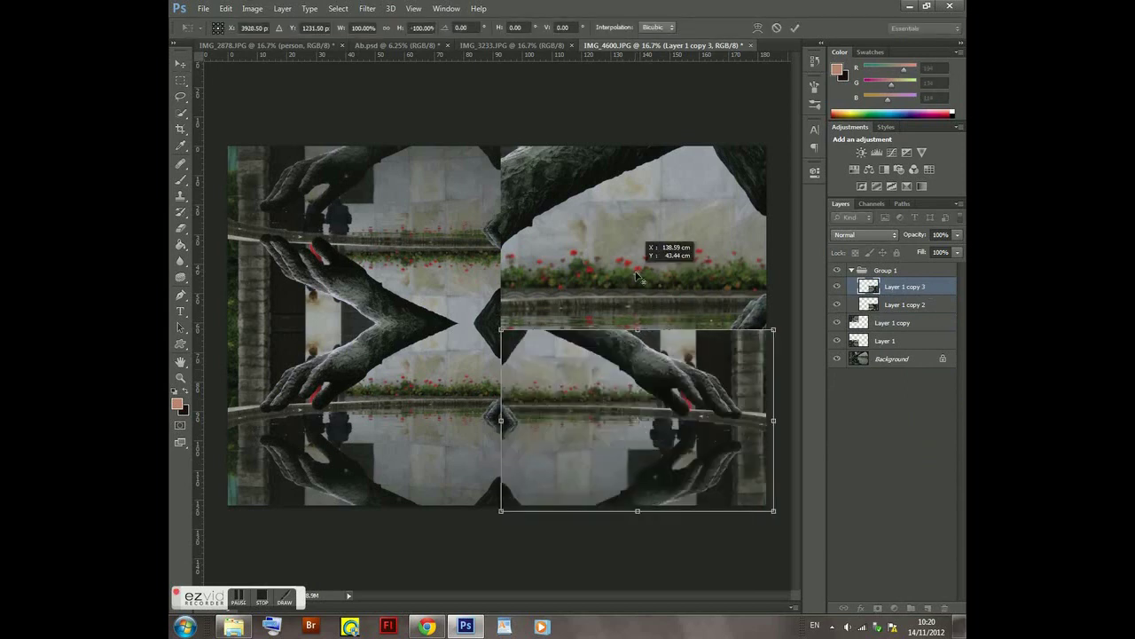
key(Return)
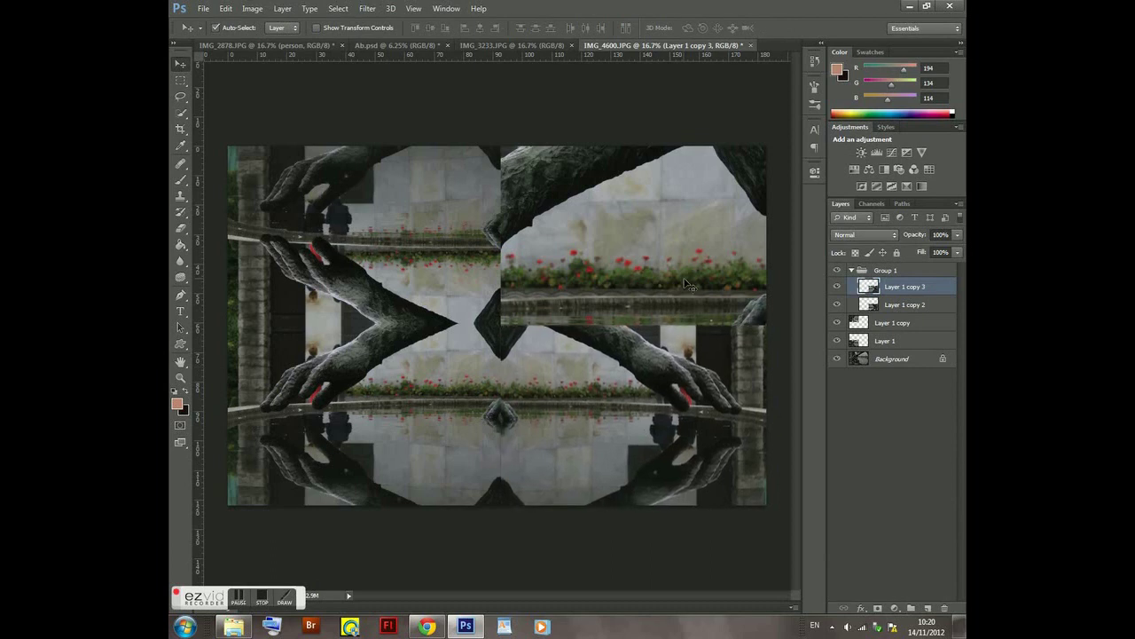
drag(661, 452, 632, 223)
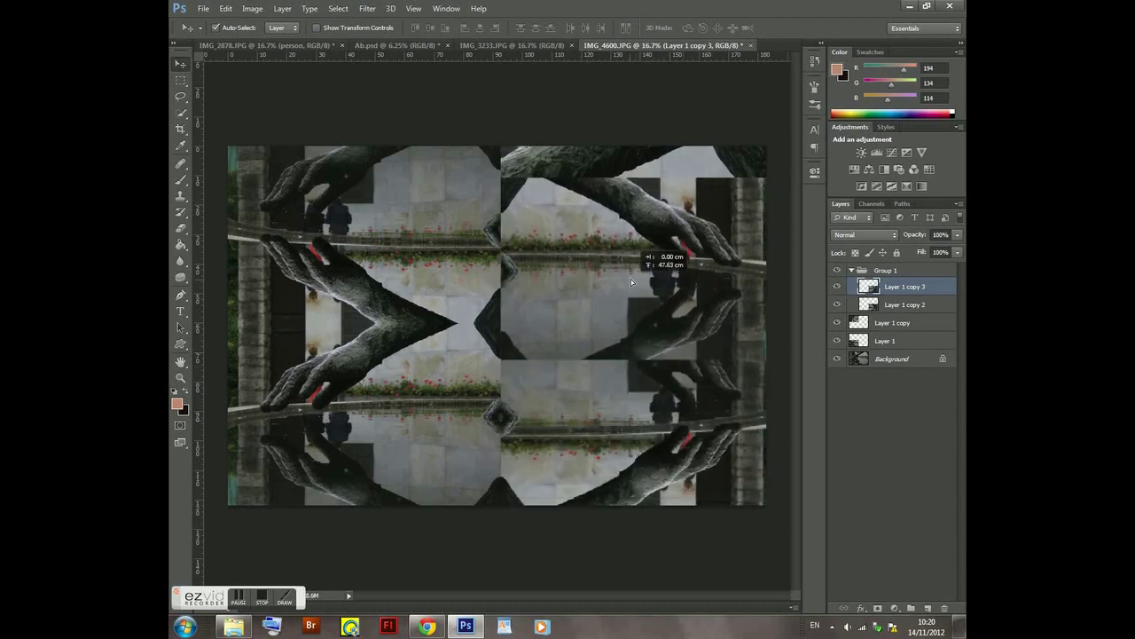
drag(632, 223, 626, 261)
Select Layer 1 copy 3, flip it vertically again, and align it in the upper-right quarter
right_click(576, 251)
click(600, 271)
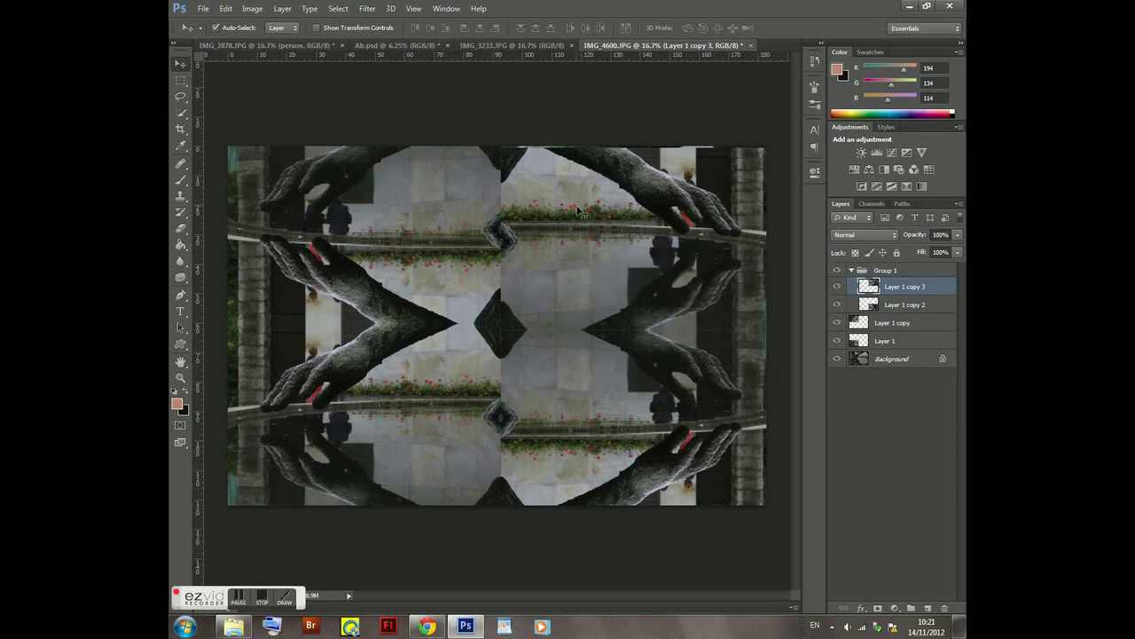
key(ctrl+t)
right_click(577, 219)
click(645, 430)
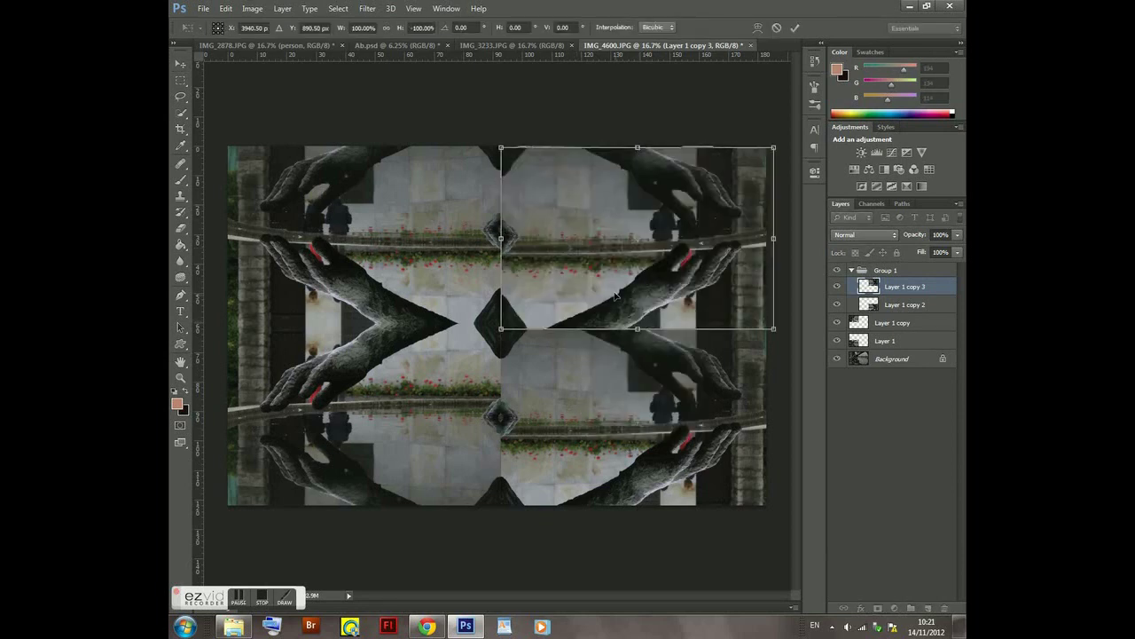
key(Return)
drag(614, 281, 621, 288)
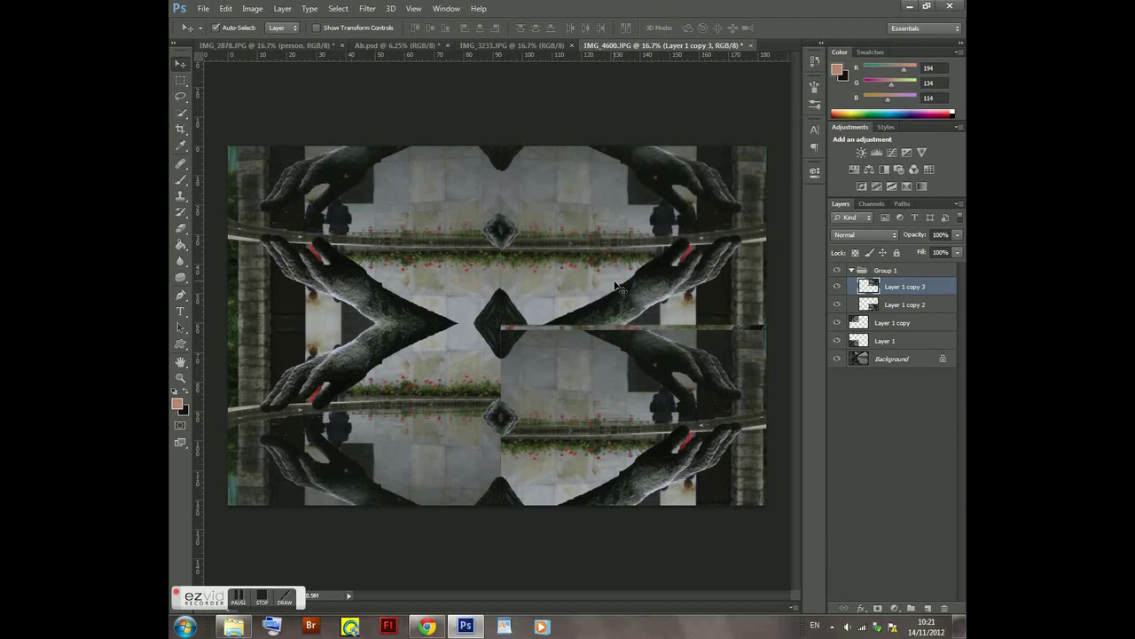
Flip Layer 1 copy 2 vertically and align it in the lower-right quarter
click(586, 414)
key(ctrl+t)
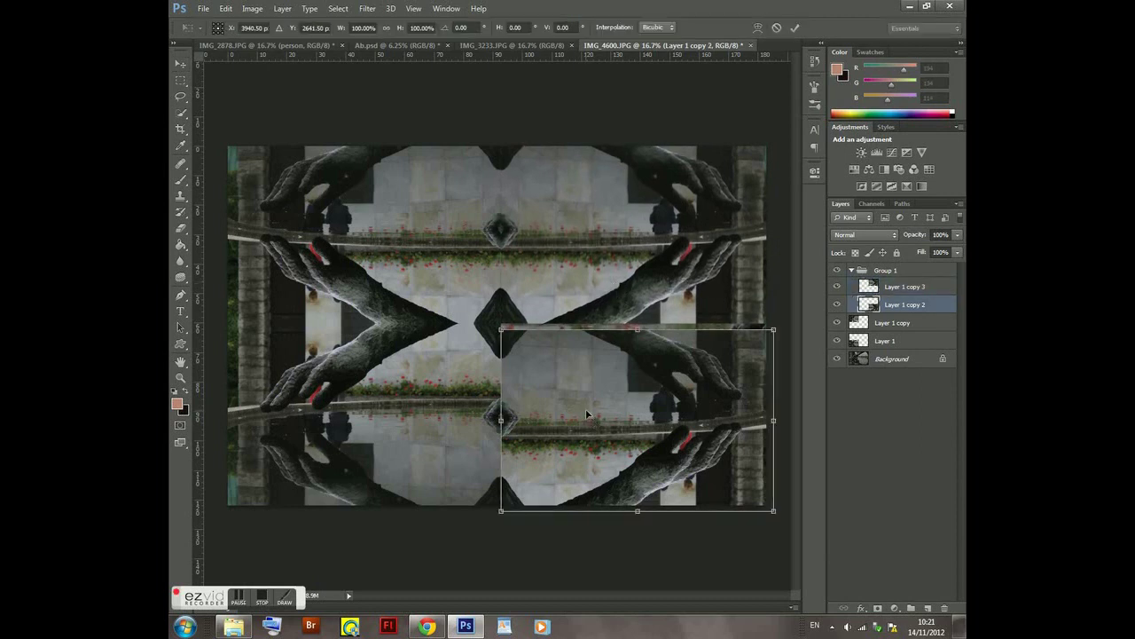
right_click(586, 413)
click(626, 400)
drag(621, 407, 619, 399)
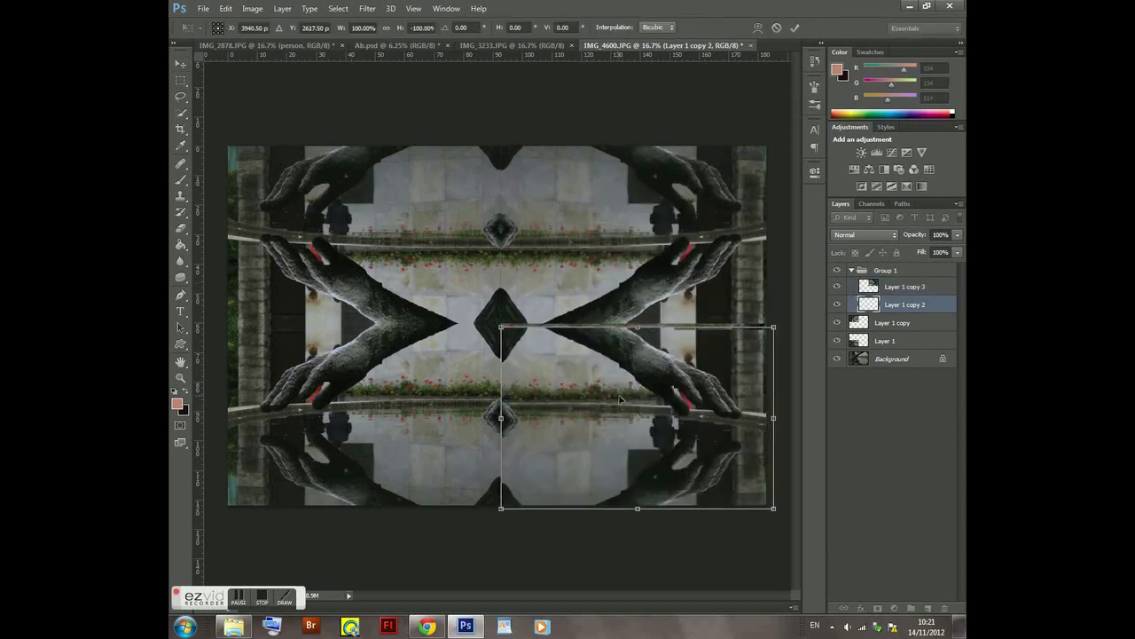
key(Return)
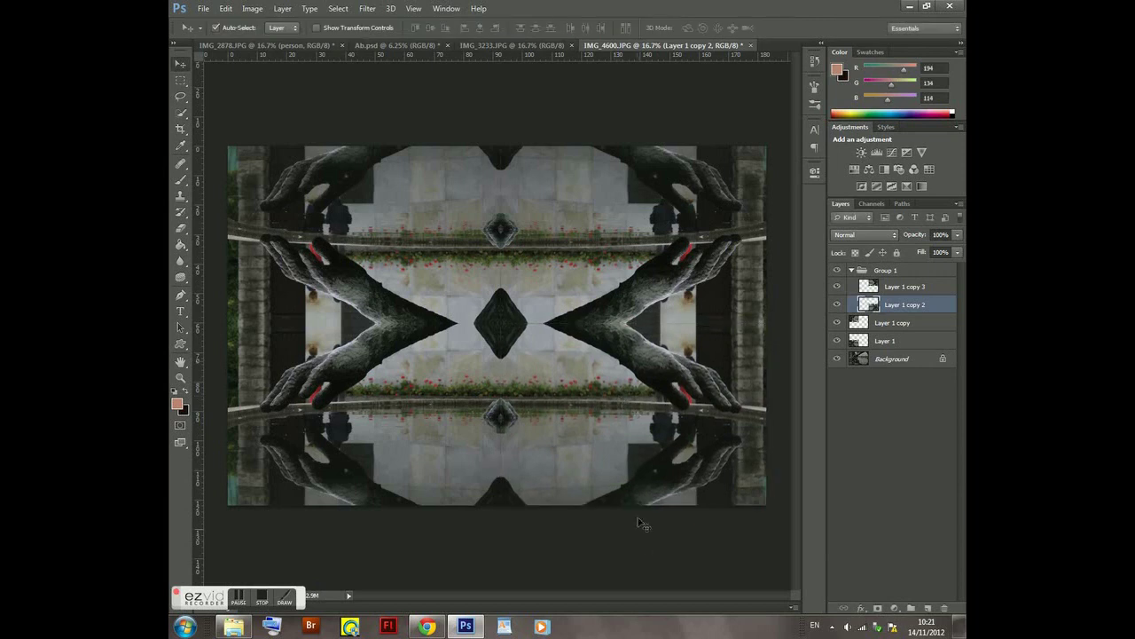
key(ctrl+plus)
key(ctrl+plus)
key(ctrl+plus)
key(ctrl+plus)
key(ctrl+plus)
key(ctrl+plus)
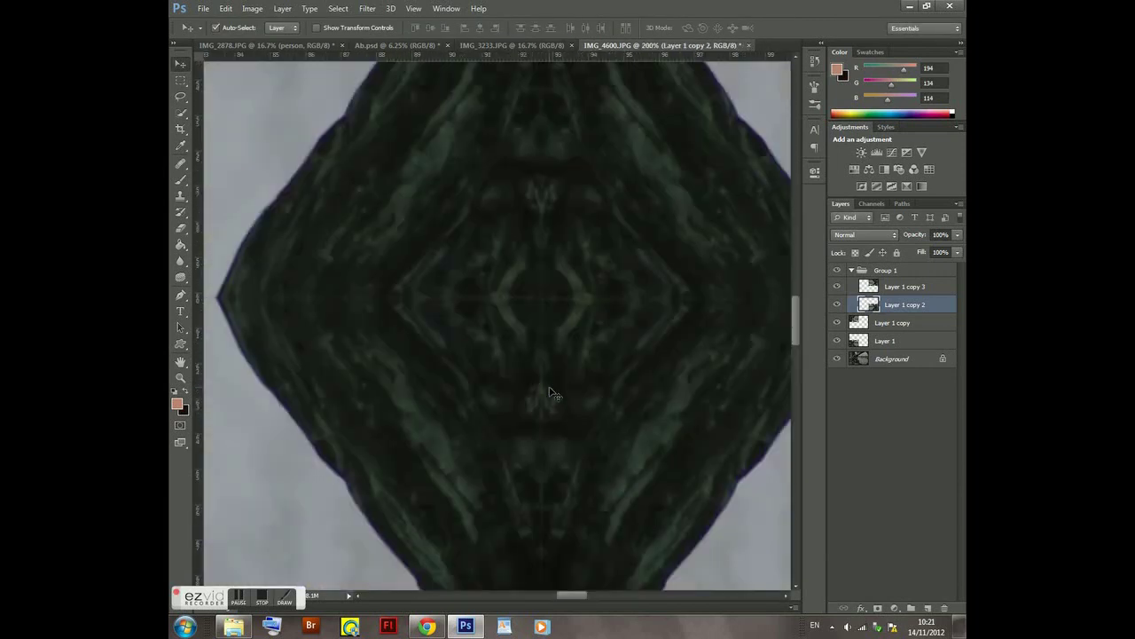
click(624, 246)
click(624, 348)
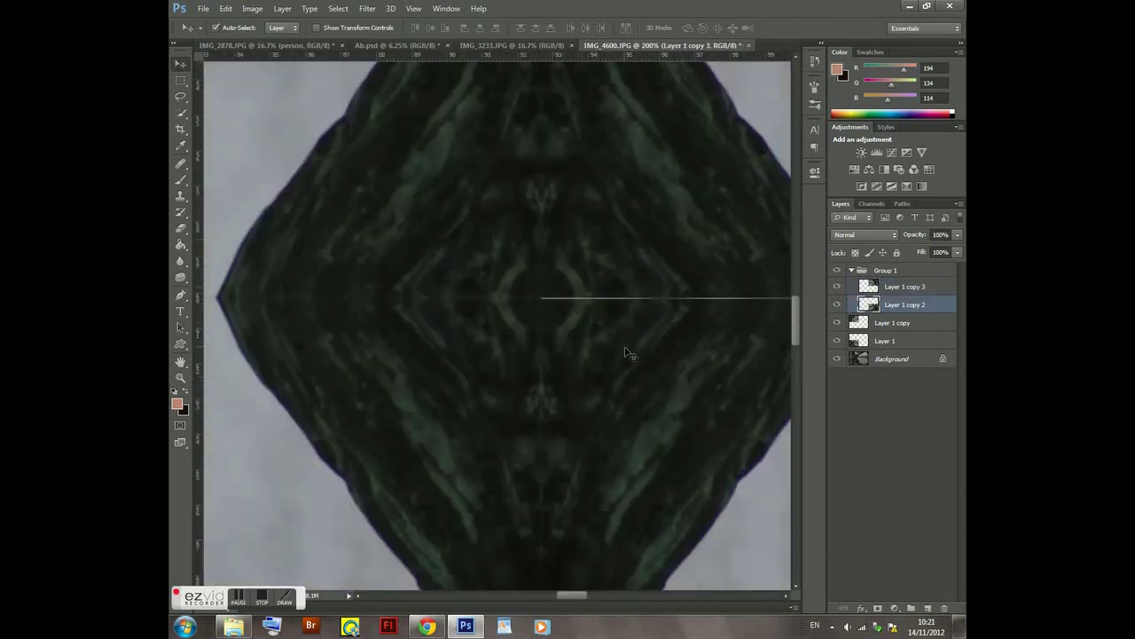
click(497, 346)
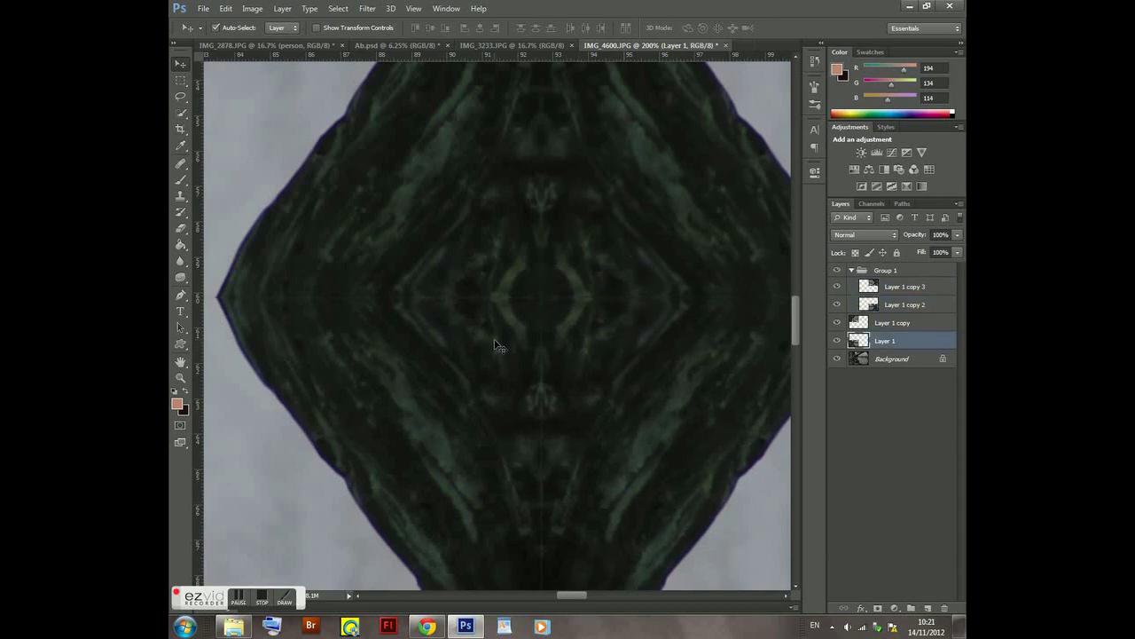
click(495, 344)
scroll(557, 348, down, 5)
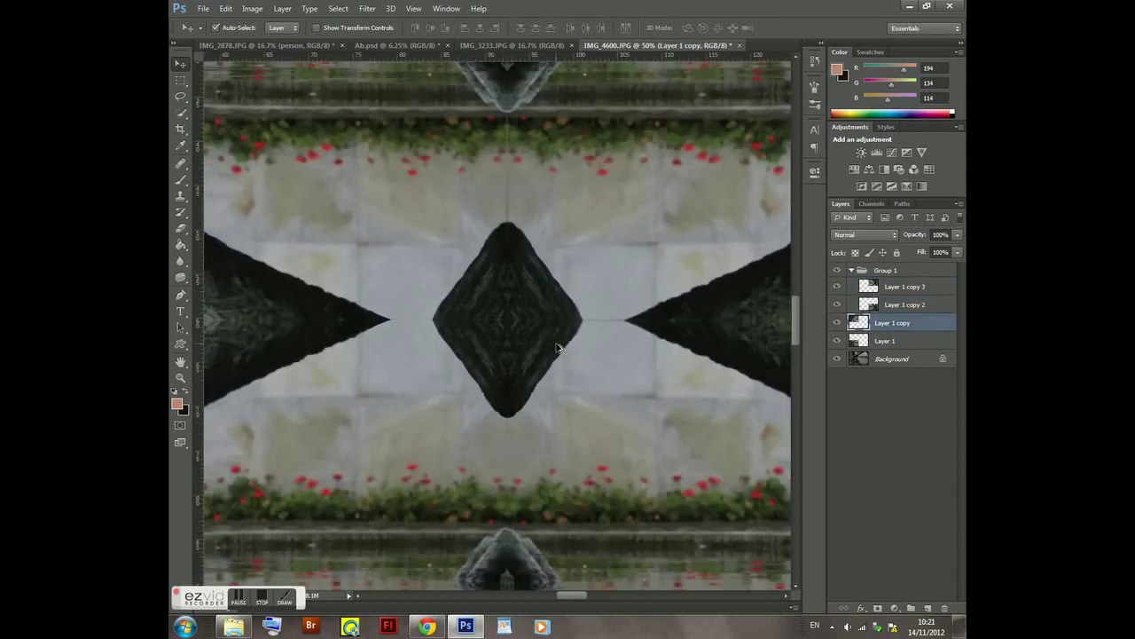
scroll(557, 347, down, 2)
scroll(555, 342, down, 1)
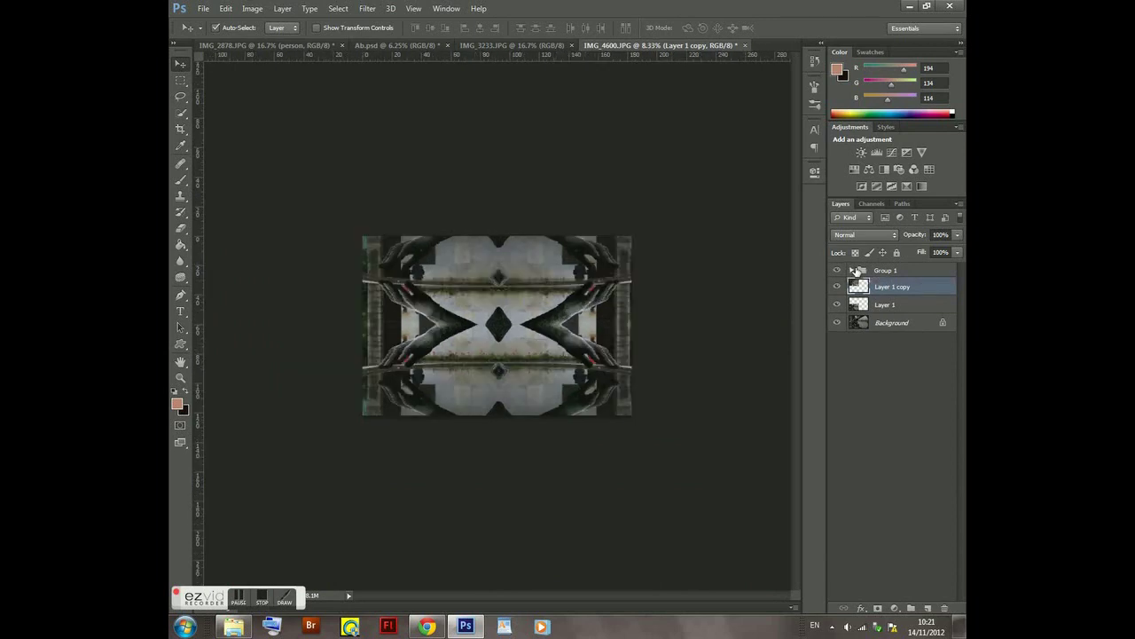
Move Layer 1 and Layer 1 copy into Group 1 and rename it 'the hand multiplied'
ctrl+click(902, 342)
drag(903, 269, 899, 274)
double_click(899, 271)
text(the hand multiplied)
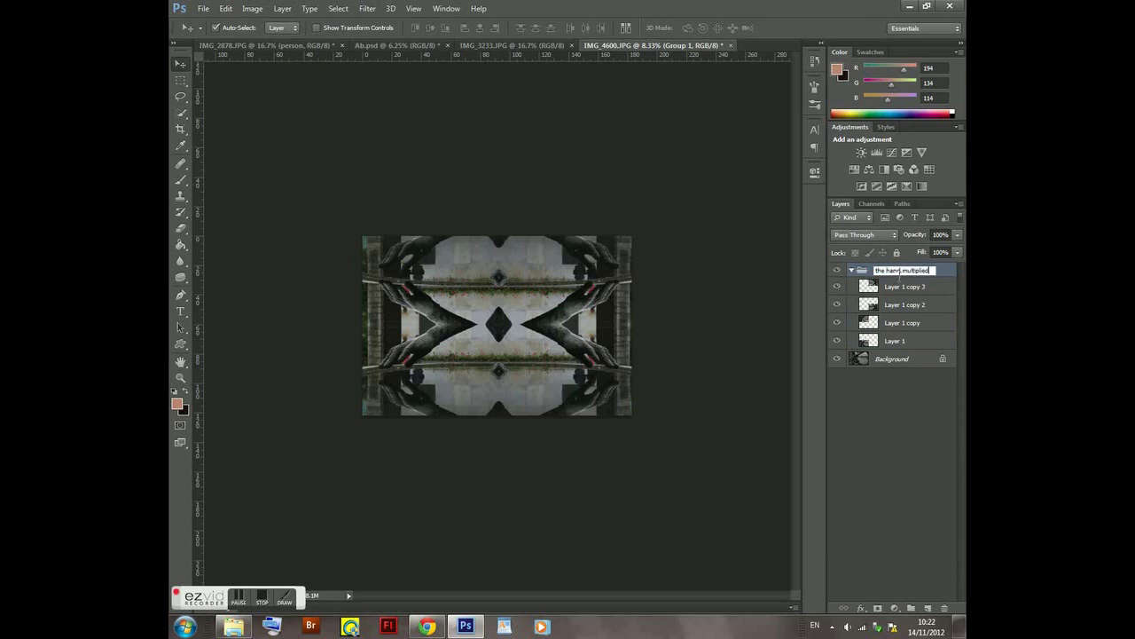
key(Return)
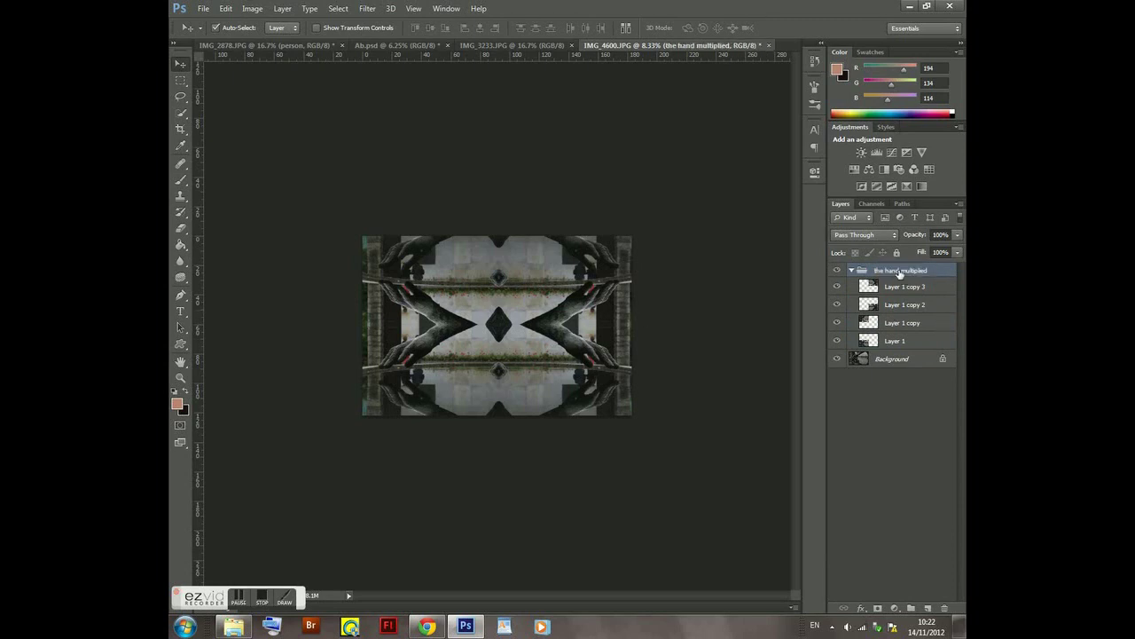
Duplicate the 'the hand multiplied' group, collapse both groups, and select the copy
key(ctrl+j)
click(857, 358)
click(854, 358)
click(852, 270)
click(905, 270)
click(350, 9)
mouse_move(367, 8)
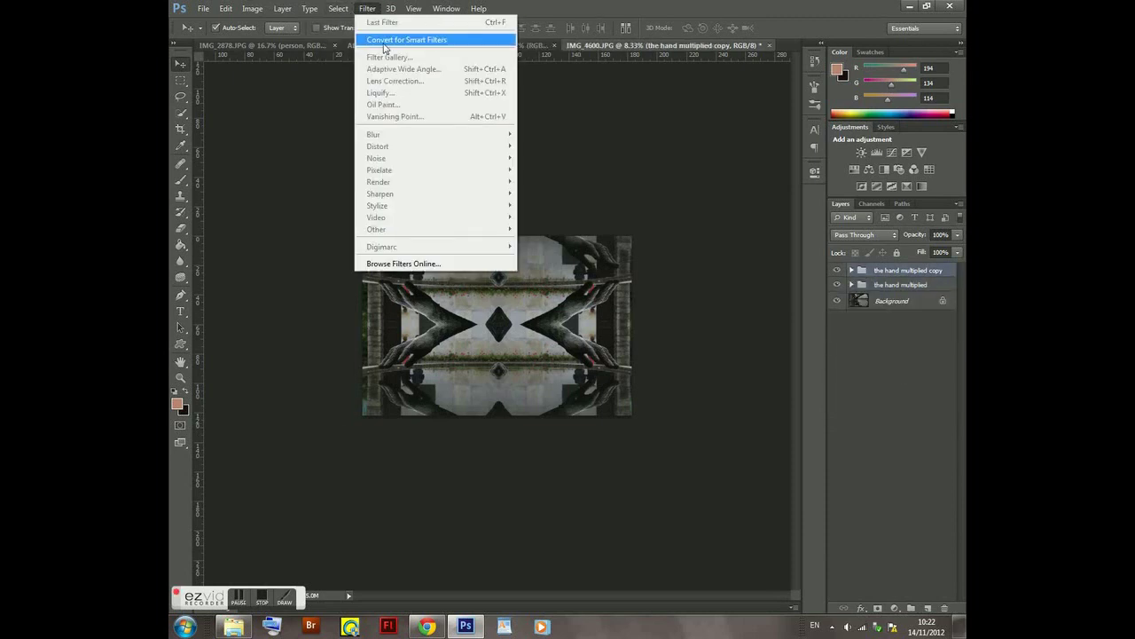
Convert the duplicated group to a smart object and apply a Twirl filter to it
click(386, 39)
click(558, 239)
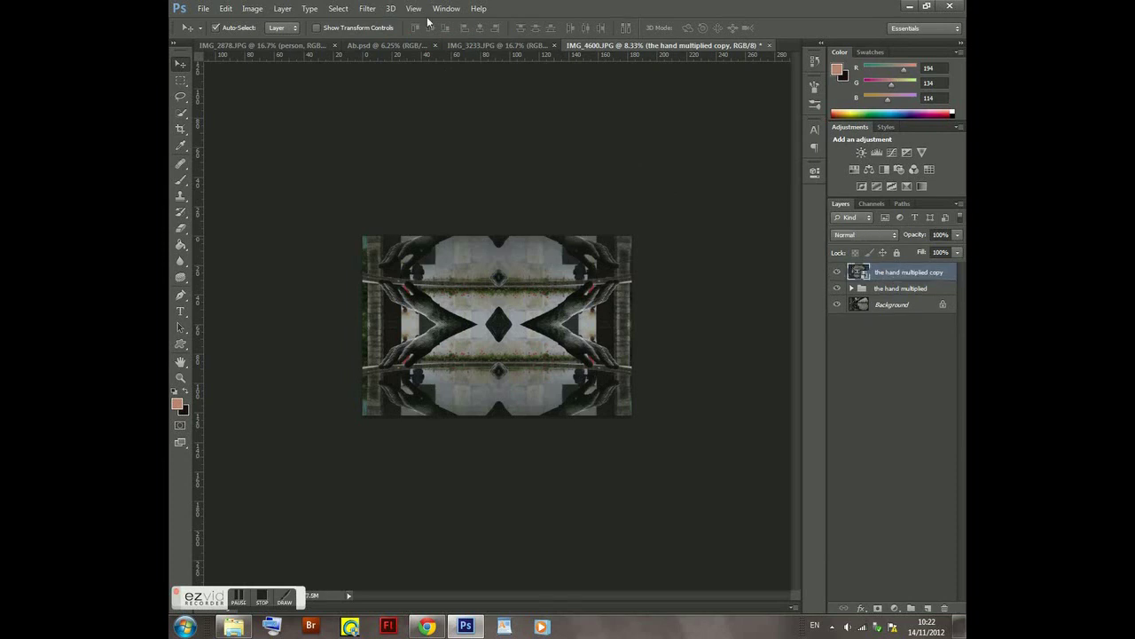
click(367, 8)
mouse_move(390, 145)
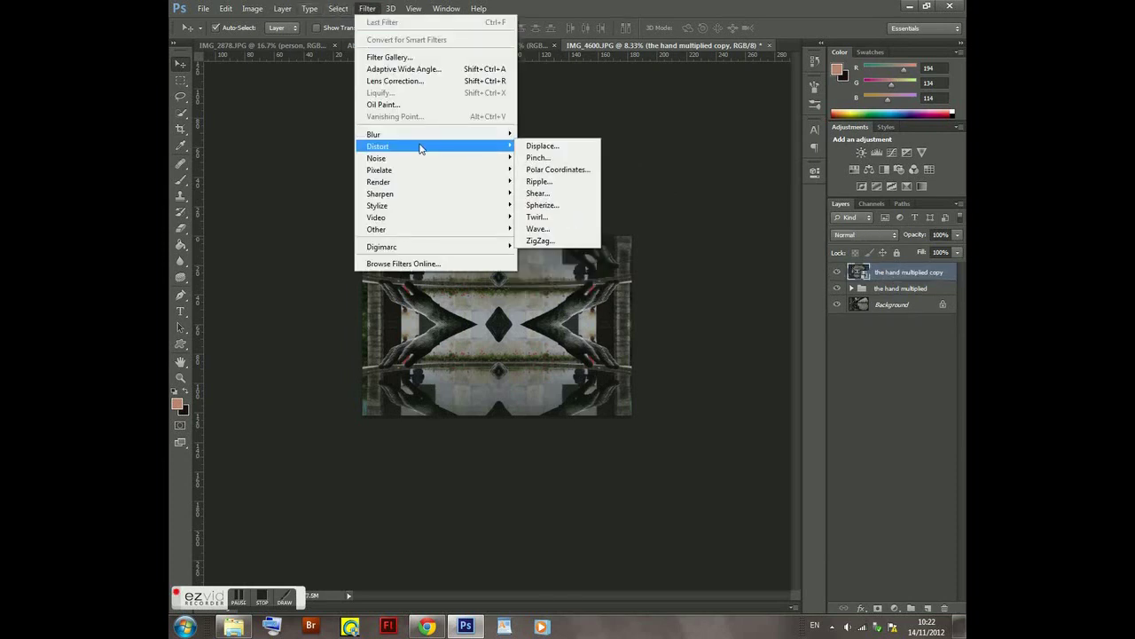
click(568, 223)
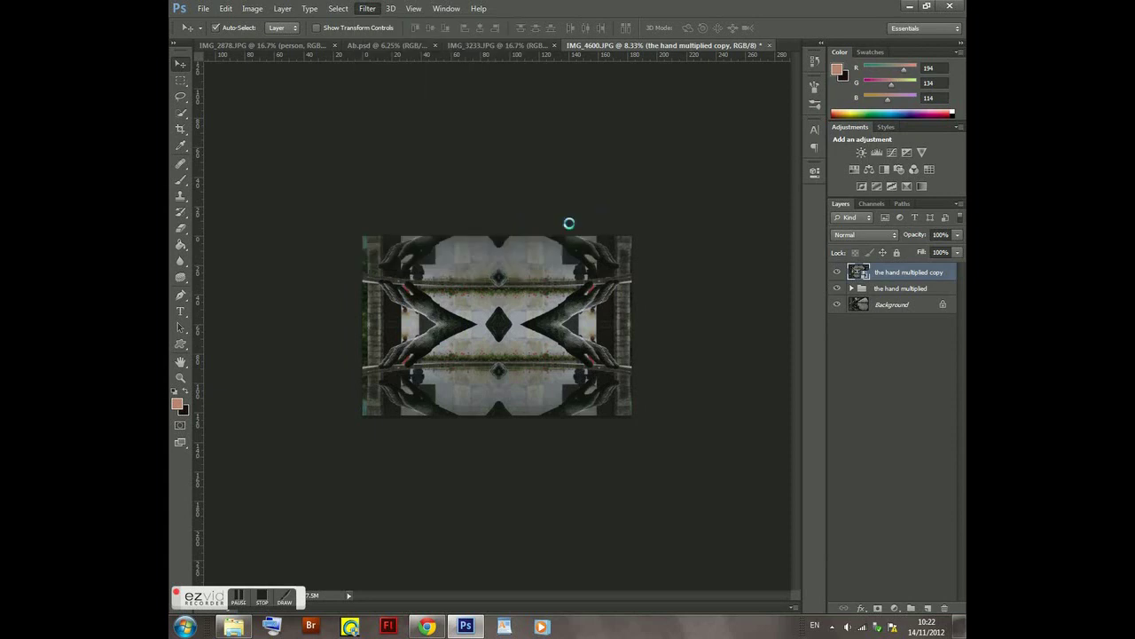
drag(585, 139, 667, 64)
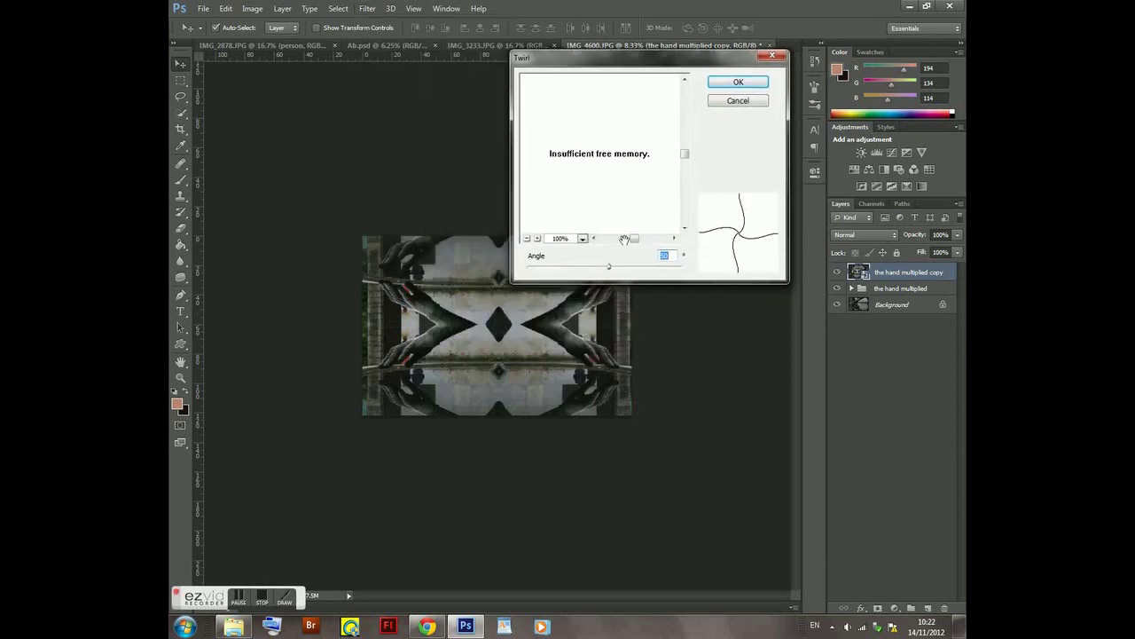
mouse_move(609, 266)
mouse_down()
mouse_move(626, 263)
mouse_move(612, 269)
mouse_up()
click(733, 82)
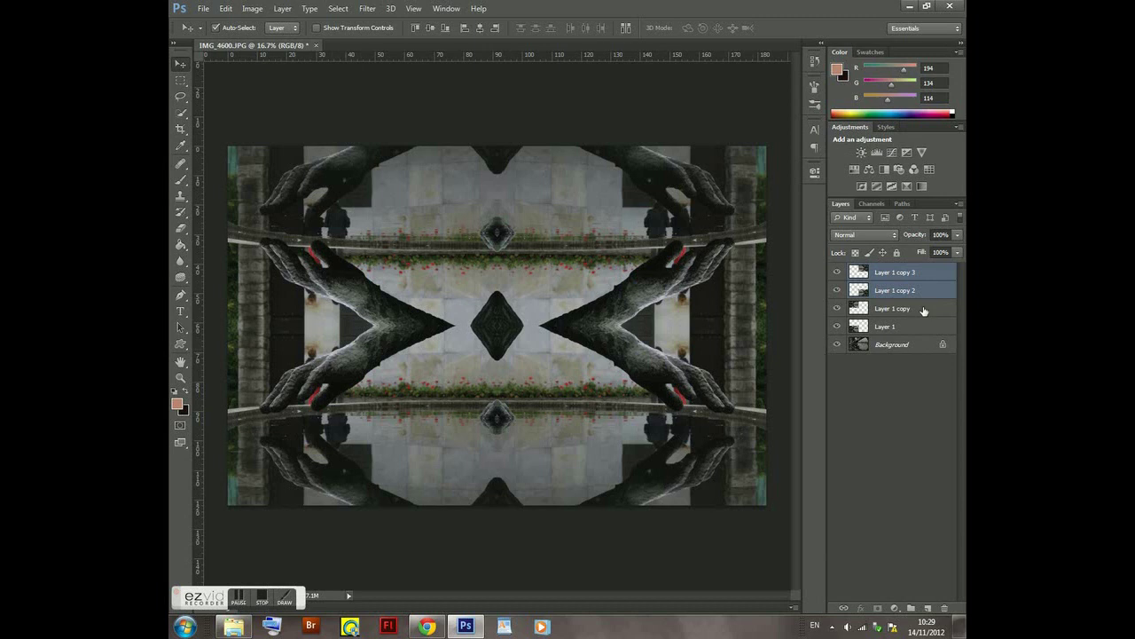
Regroup the four hand layers as Group 1, duplicate it, and twirl the Group 1 copy
shift+click(926, 329)
key(ctrl+g)
drag(926, 278, 927, 608)
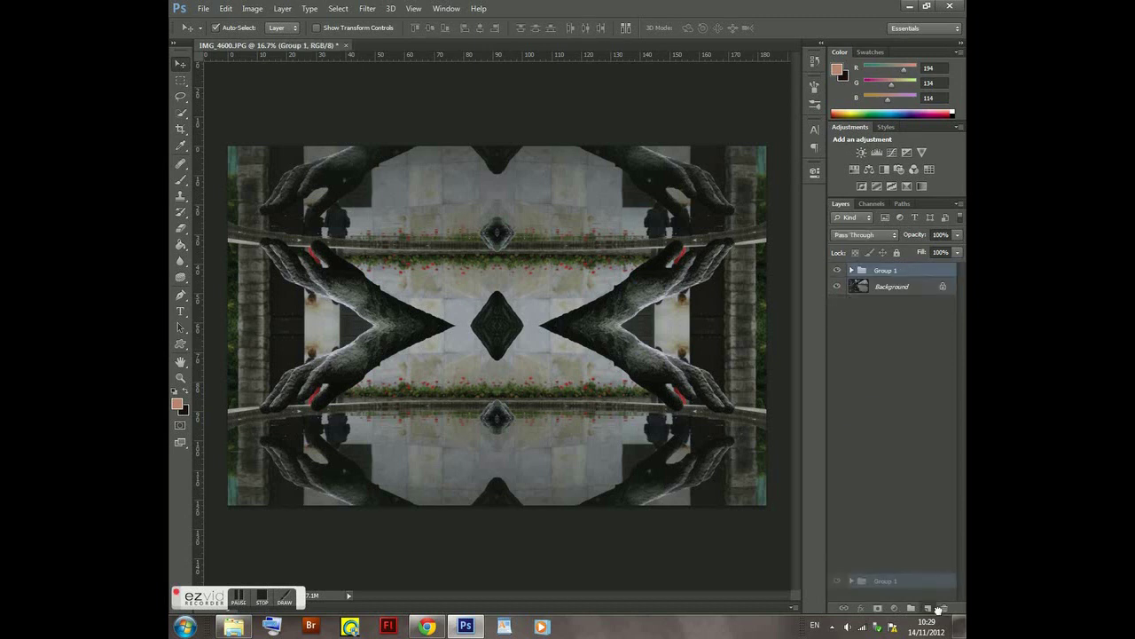
click(367, 8)
mouse_move(378, 145)
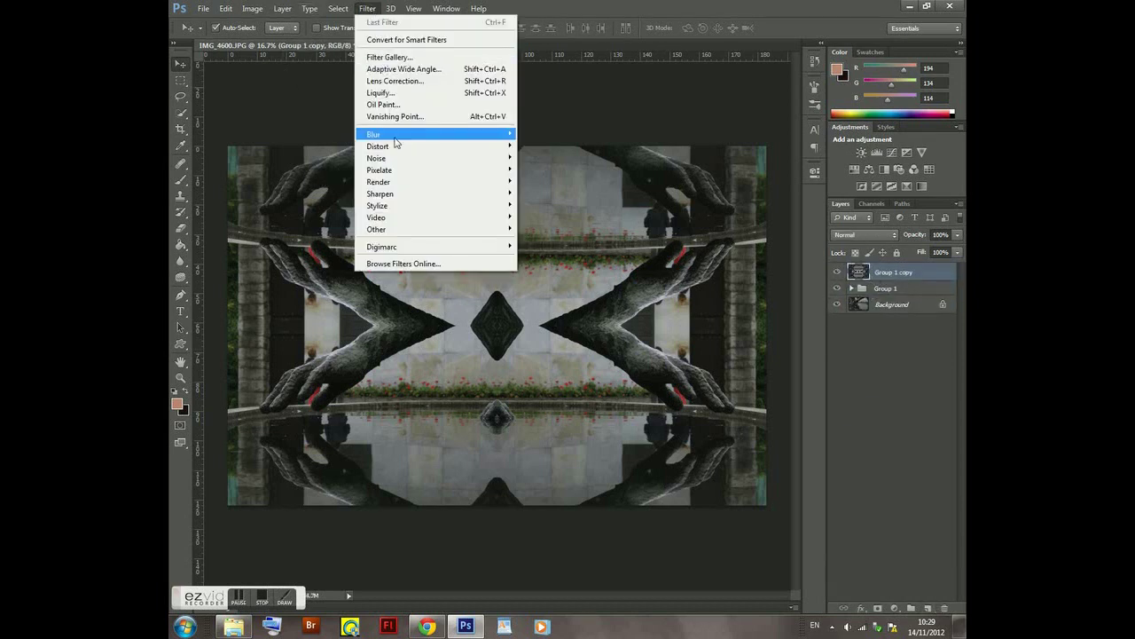
click(537, 216)
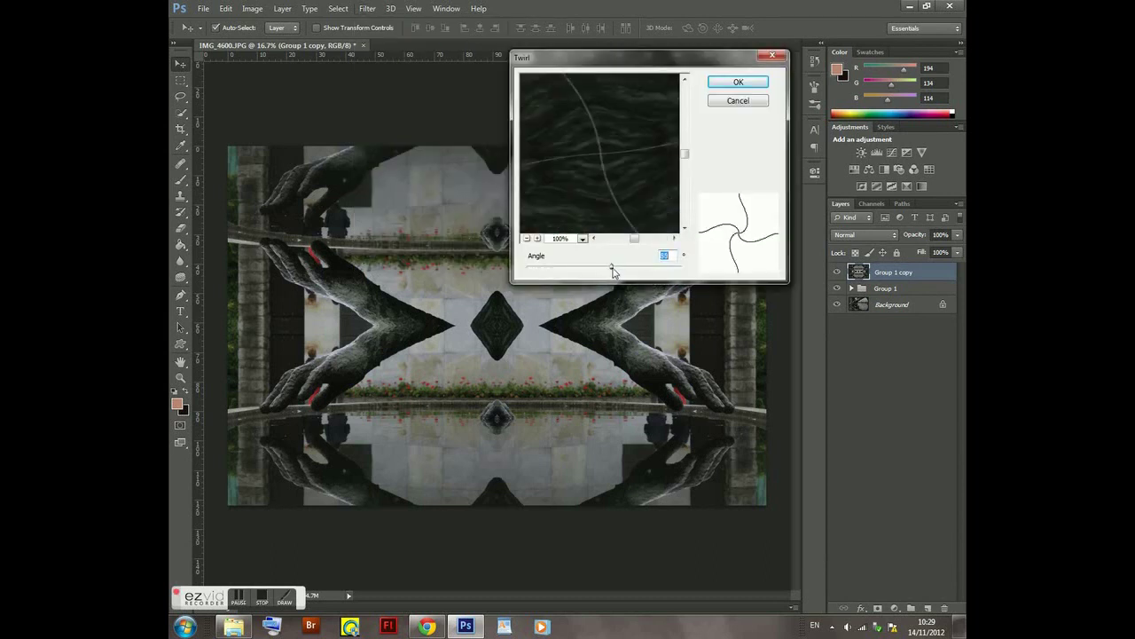
click(741, 88)
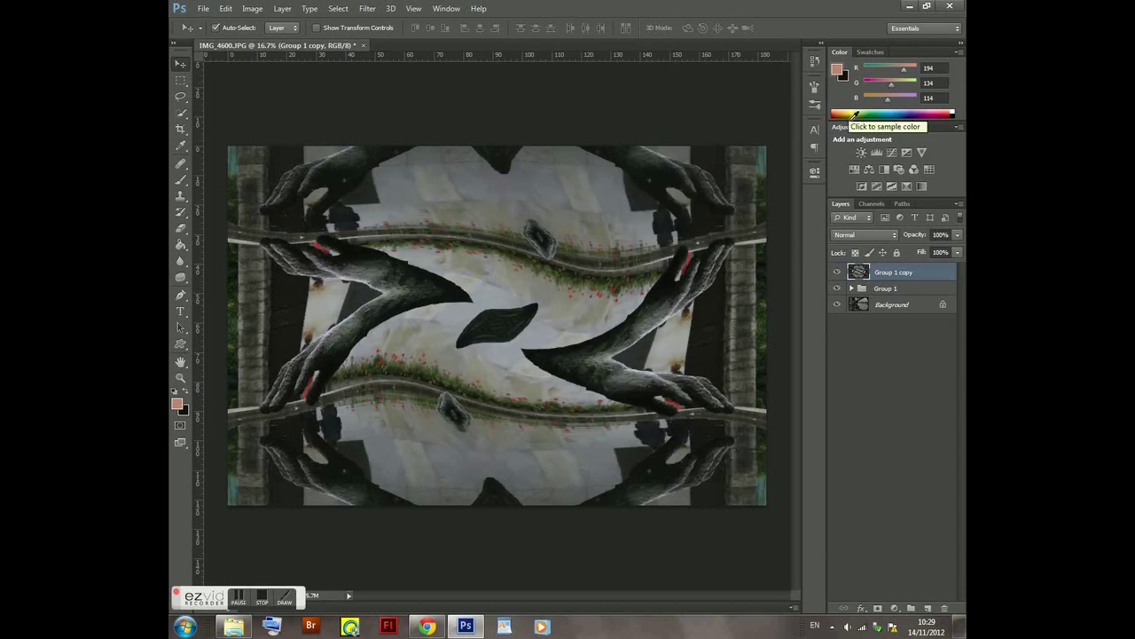
Duplicate the twirled hand layer and render a Clouds texture on the copy
key(ctrl+j)
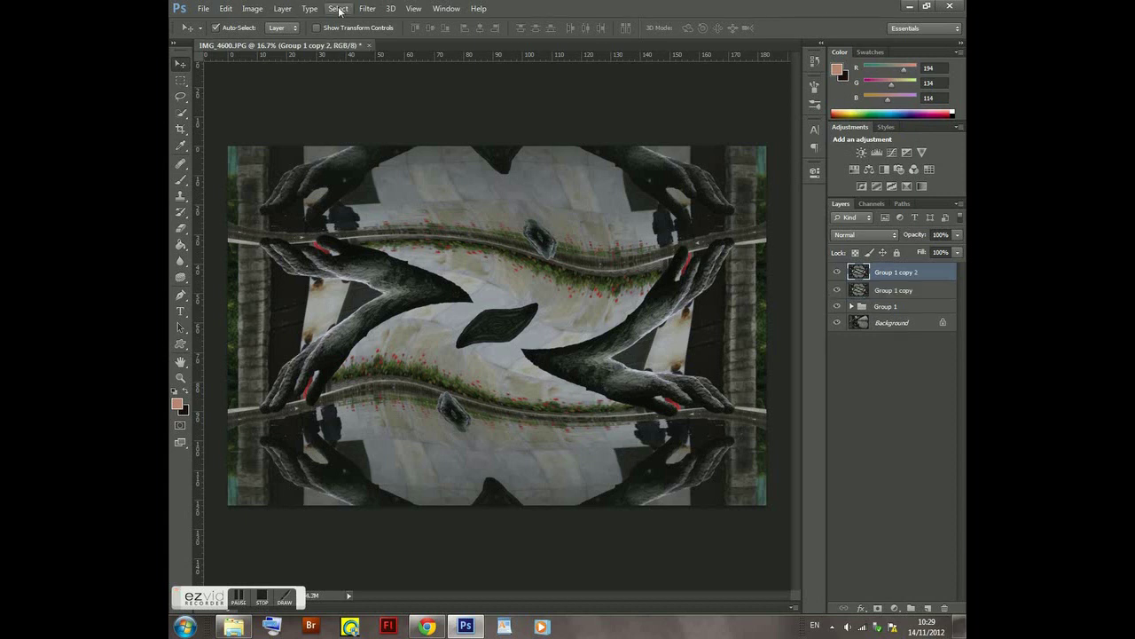
click(367, 8)
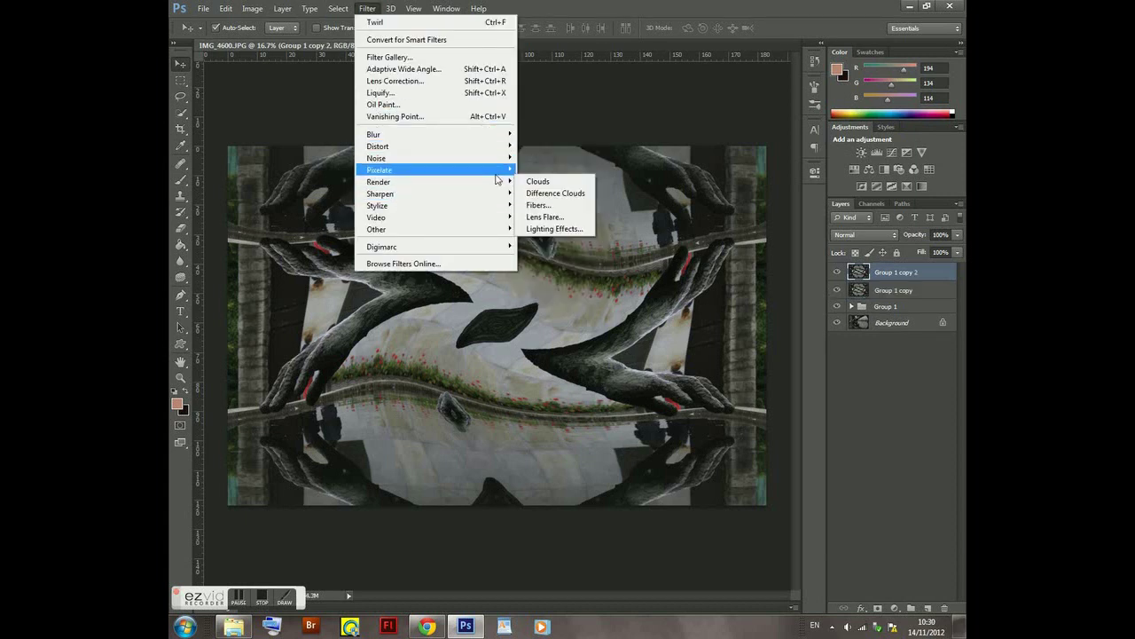
click(548, 181)
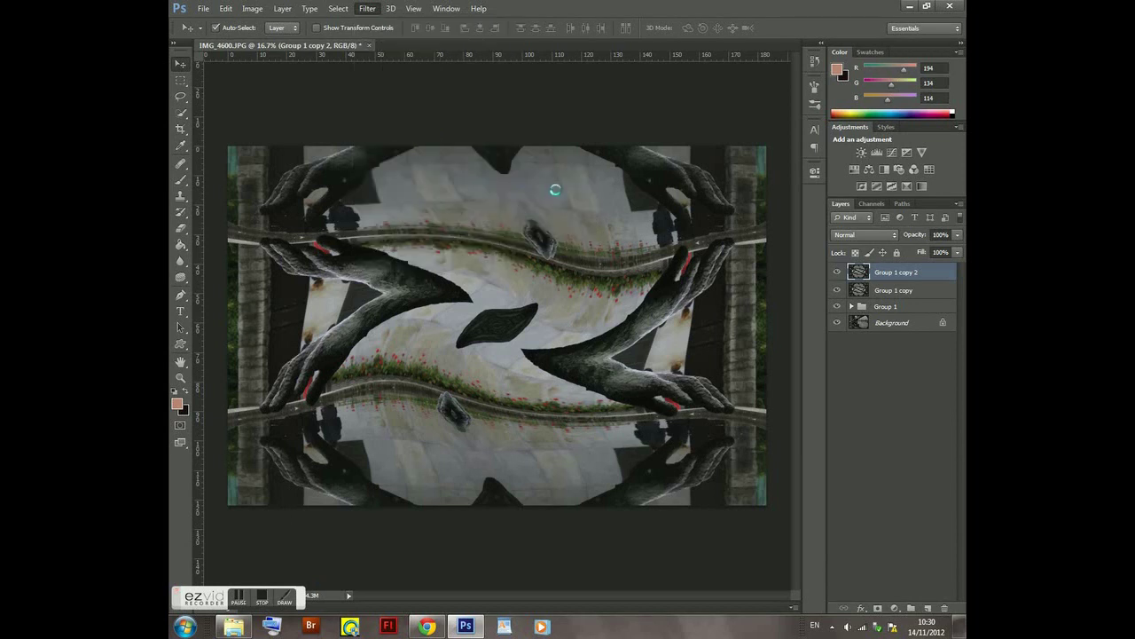
Apply a Twirl swirl to the clouds texture
click(368, 8)
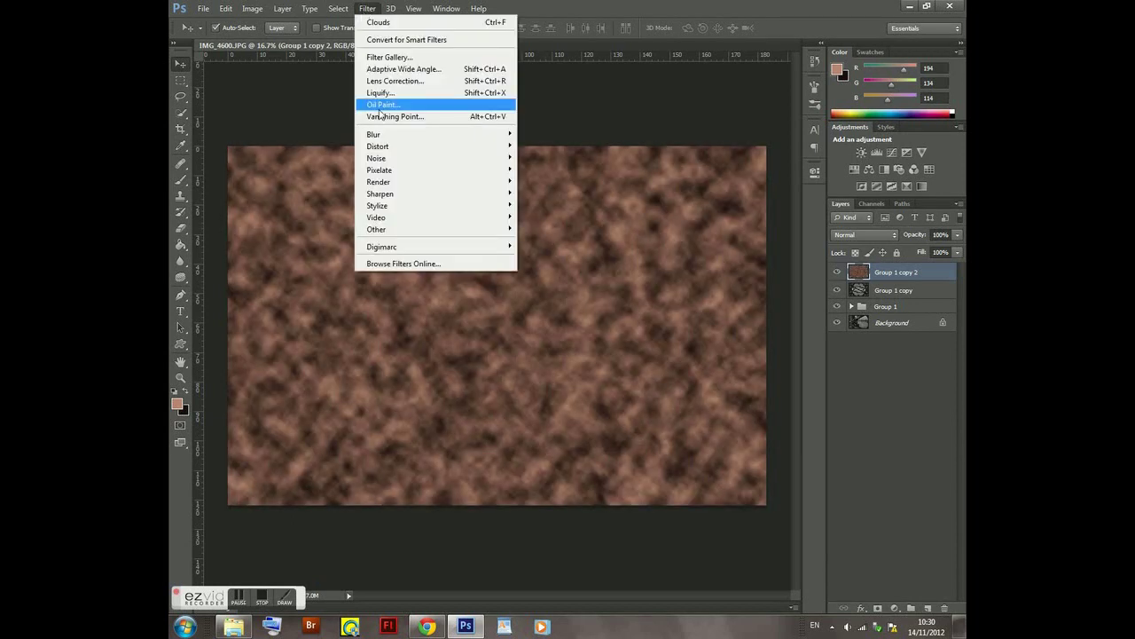
click(568, 216)
click(738, 87)
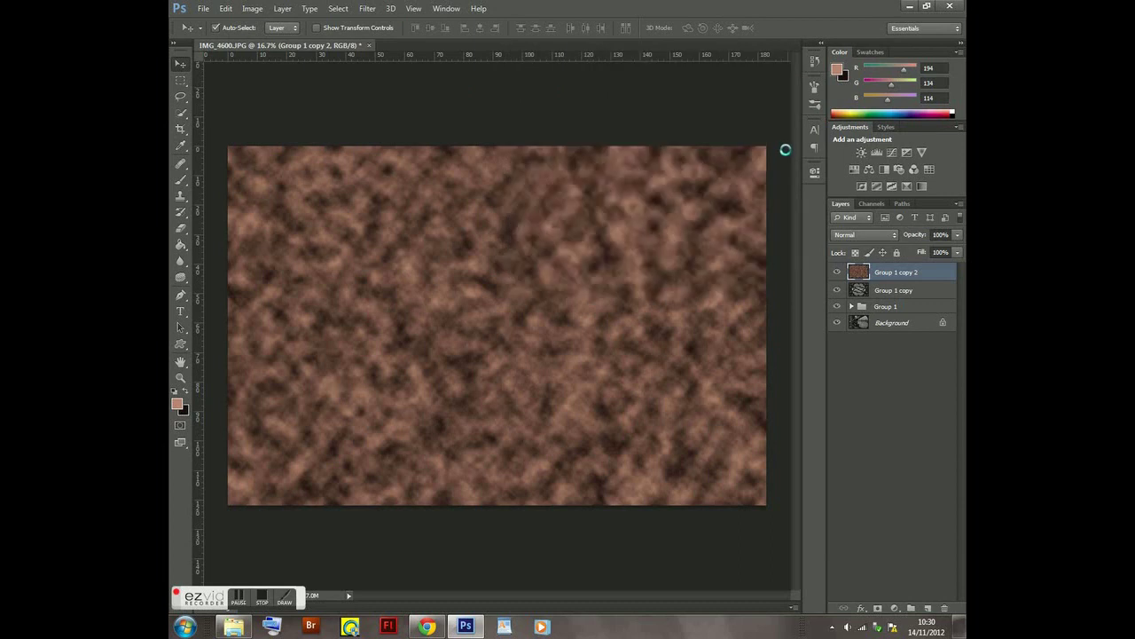
Set Group 1 and the clouds layer Group 1 copy 2 to Overlay blend mode
click(887, 306)
click(865, 234)
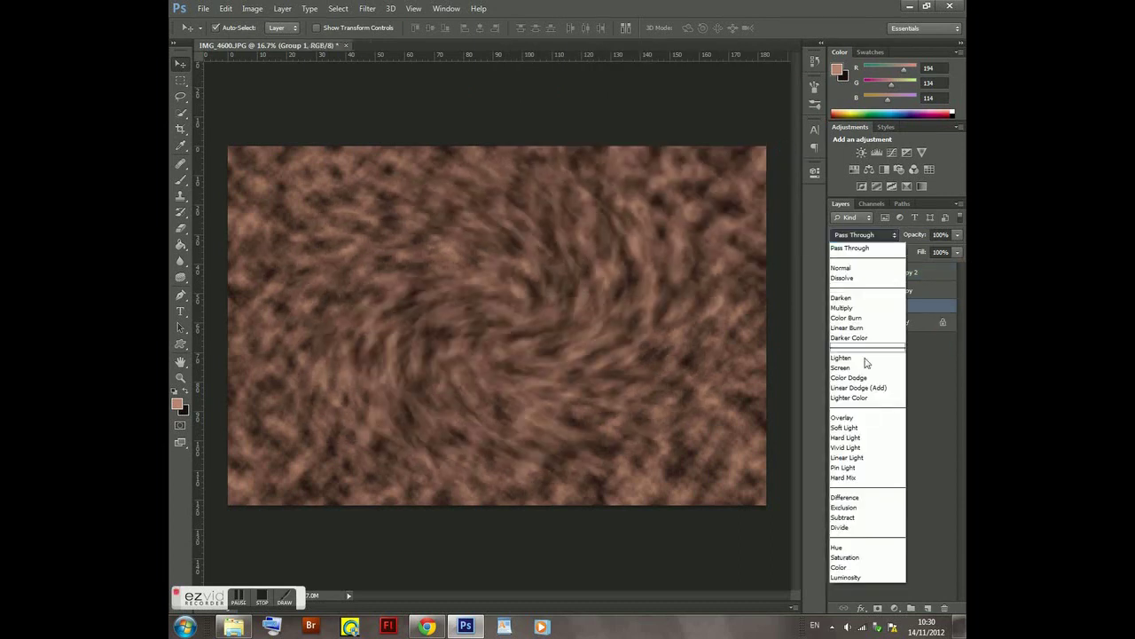
click(865, 417)
click(894, 273)
click(865, 234)
click(856, 397)
click(887, 306)
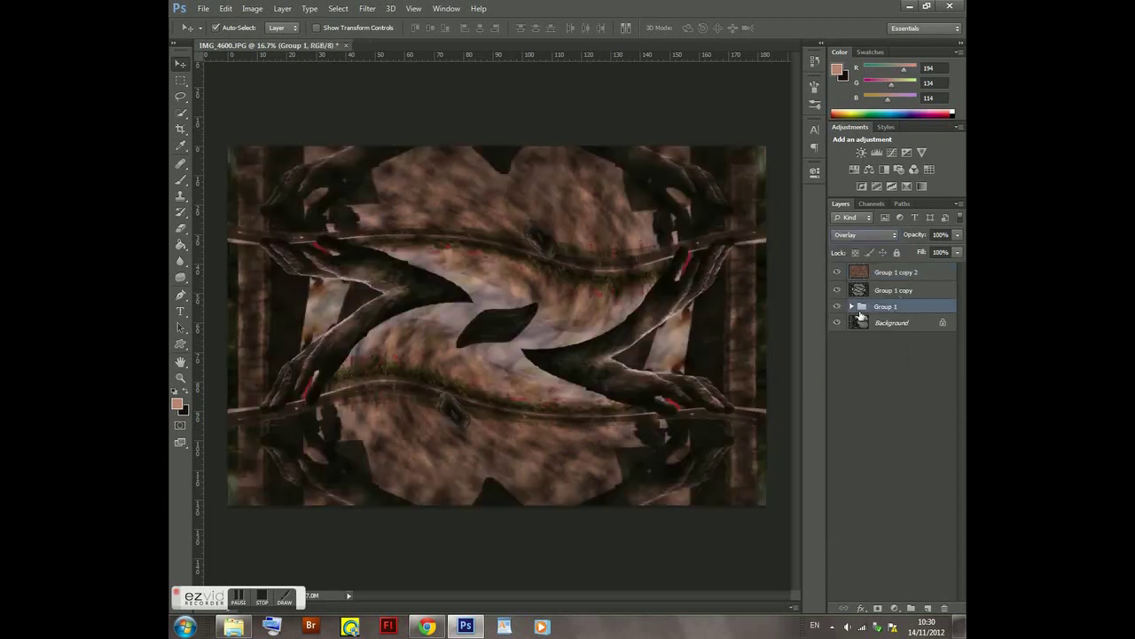
click(836, 290)
click(843, 290)
click(916, 278)
Start a Hue/Saturation adjustment on the clouds with reduced saturation and Colorize enabled
key(ctrl+u)
mouse_move(539, 250)
mouse_down()
mouse_move(526, 250)
mouse_move(525, 222)
mouse_move(599, 231)
mouse_up()
click(666, 293)
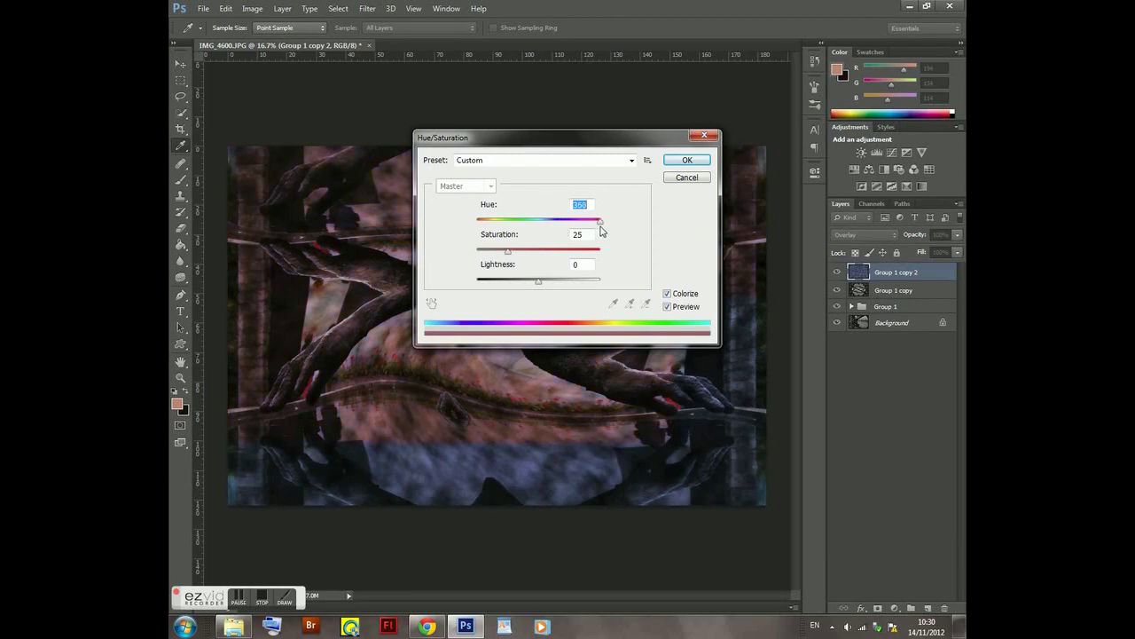
Apply the Hue 360, Saturation 25 colorize and add a layer mask to the clouds layer
drag(610, 147, 663, 432)
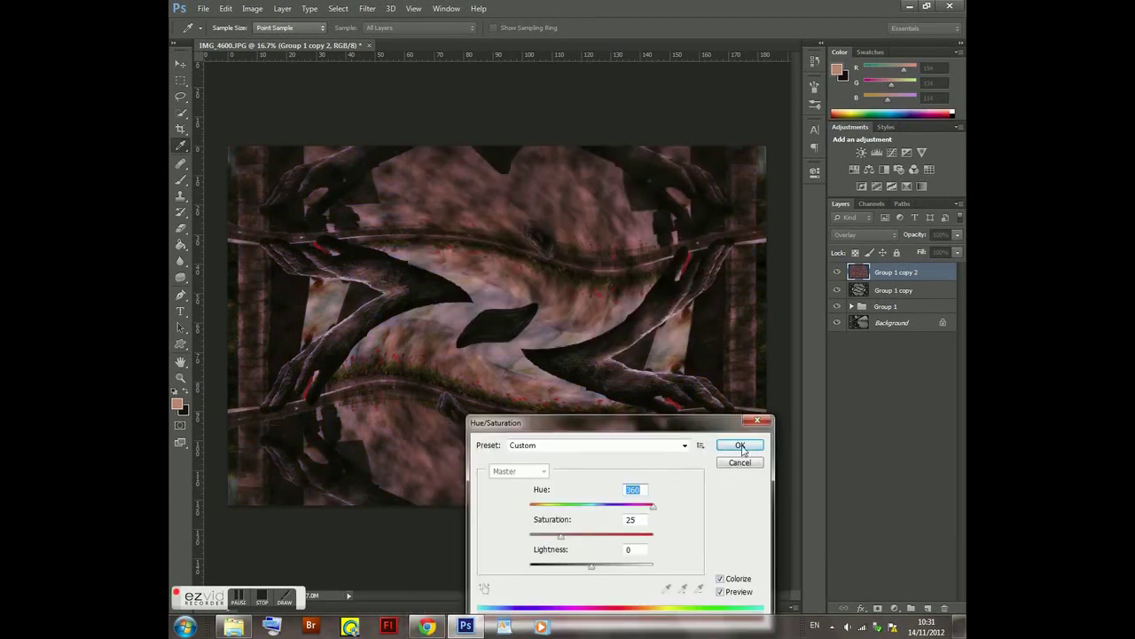
key(Return)
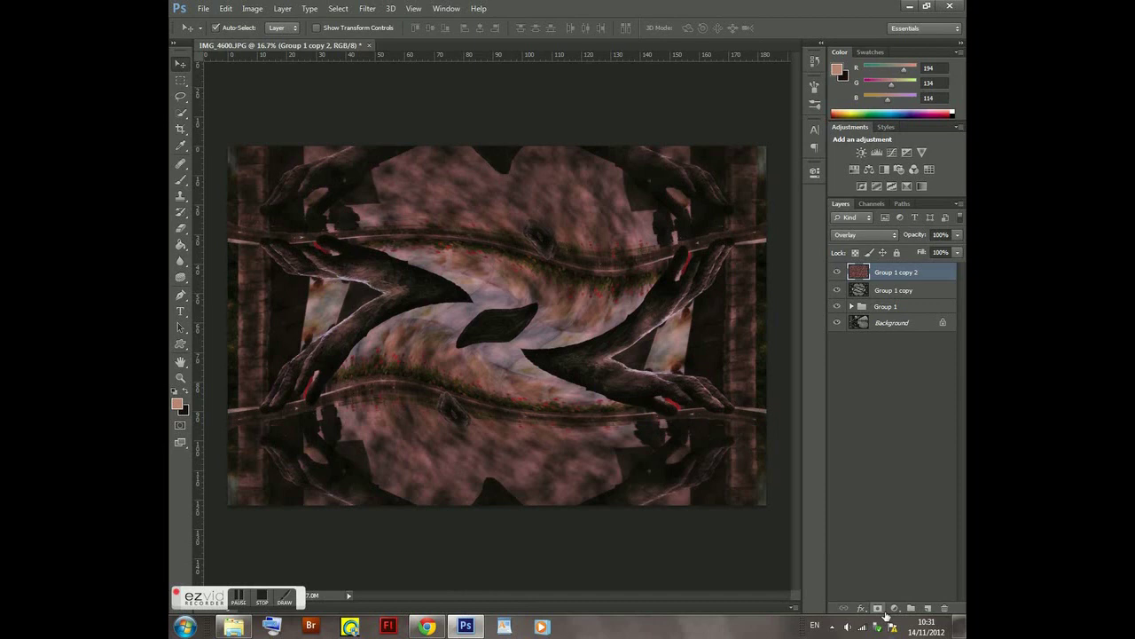
click(877, 608)
key(b)
key(bracketright)
key(bracketright)
key(bracketright)
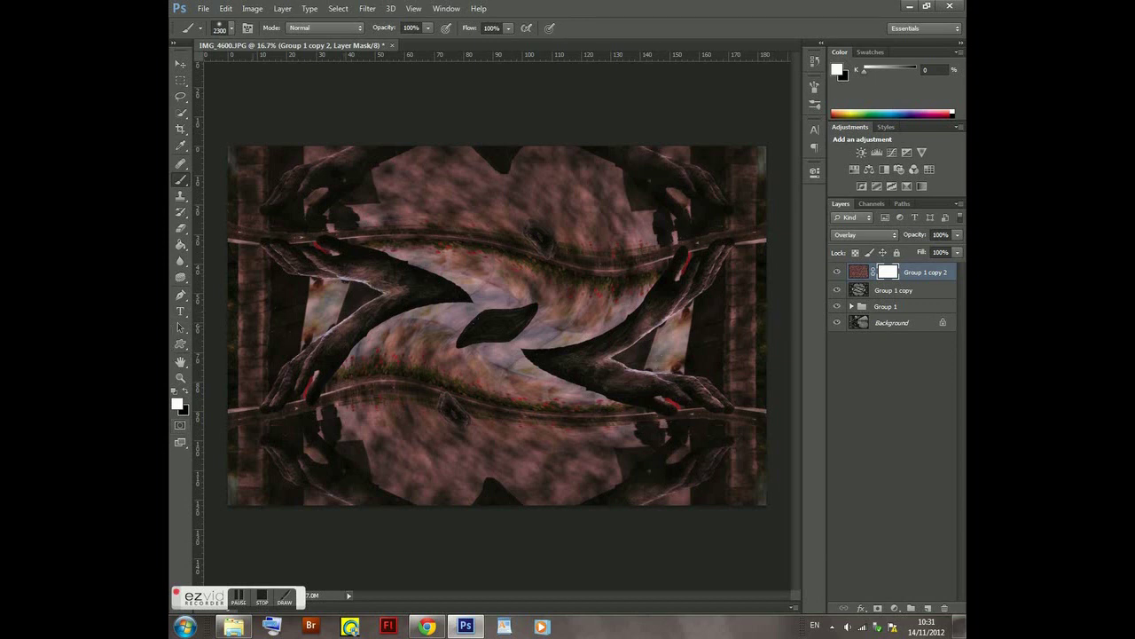
Set black as the painting colour, then preview a Hue -170 teal shift on the clouds layer
key(x)
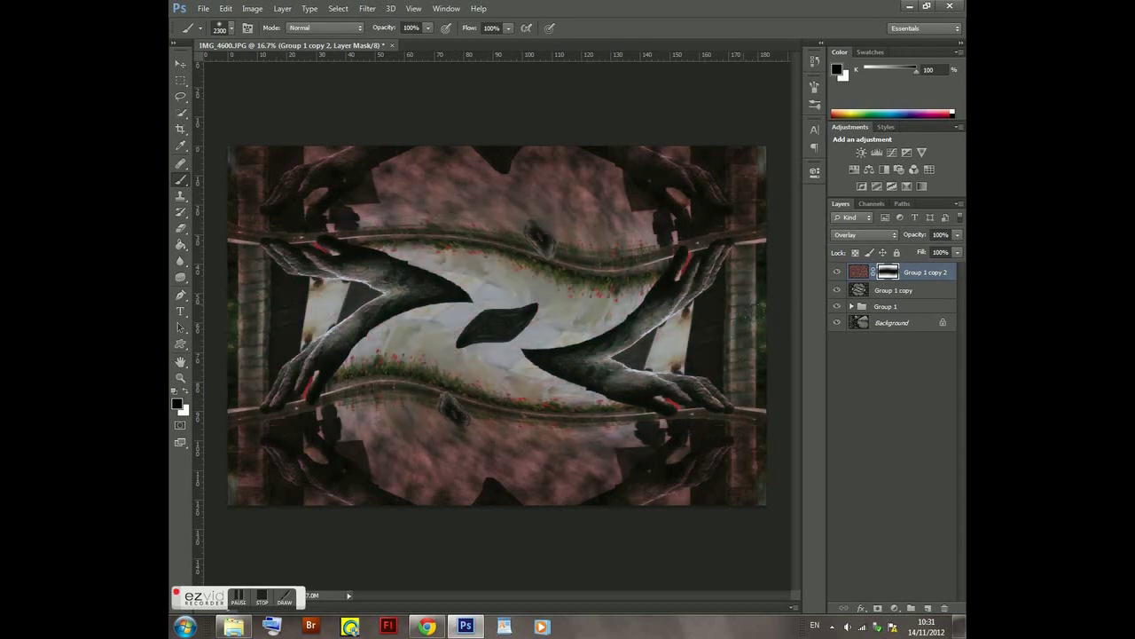
click(858, 271)
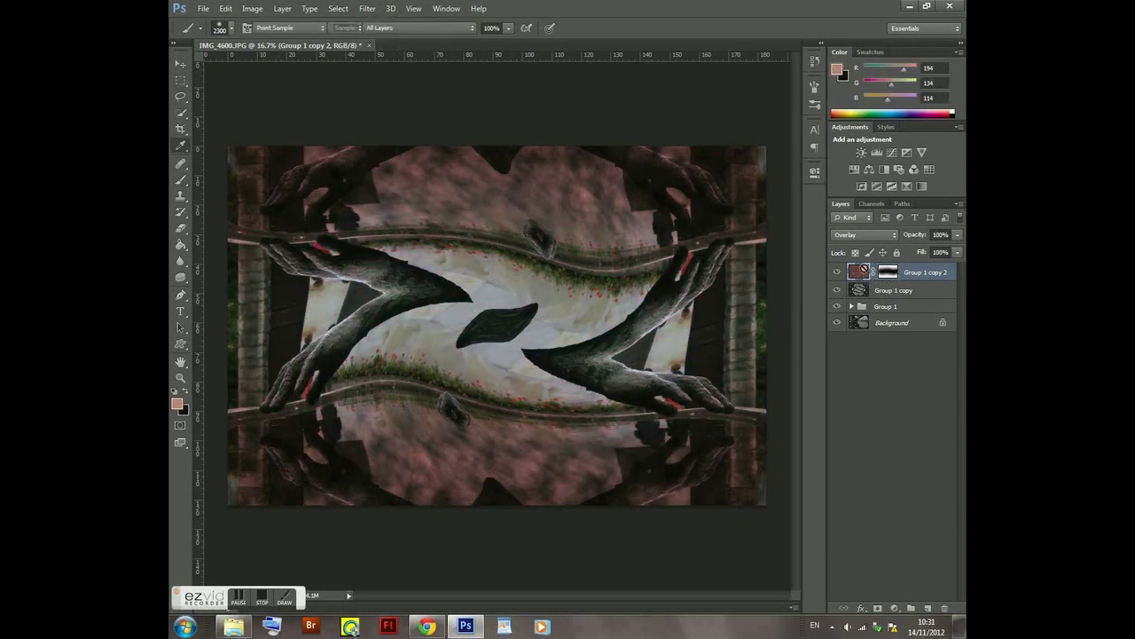
key(ctrl+u)
drag(591, 504, 534, 509)
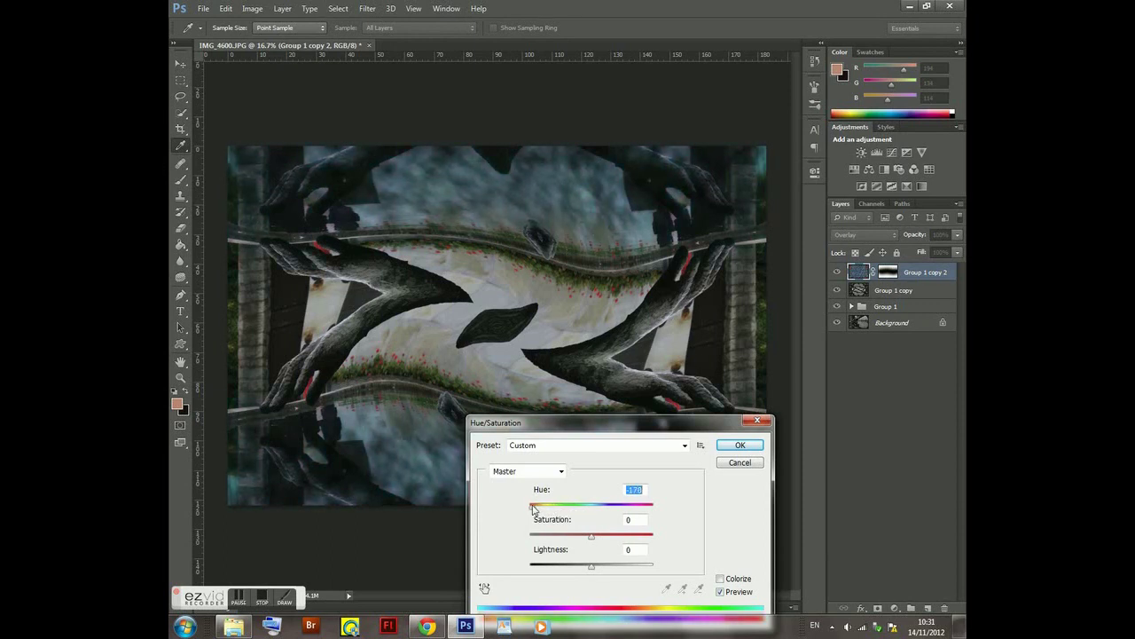
Apply the teal hue tint, then lasso the middle band with a heavily feathered edge
click(740, 445)
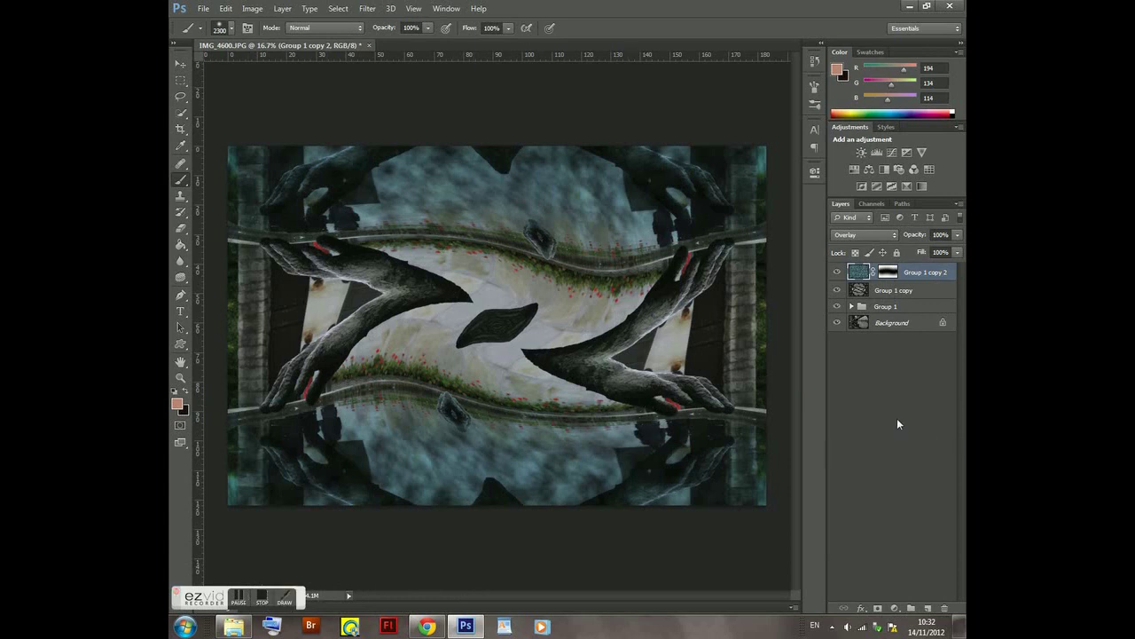
key(l)
mouse_move(227, 217)
mouse_down()
mouse_move(280, 433)
mouse_move(230, 217)
mouse_up()
key(ctrl+alt+r)
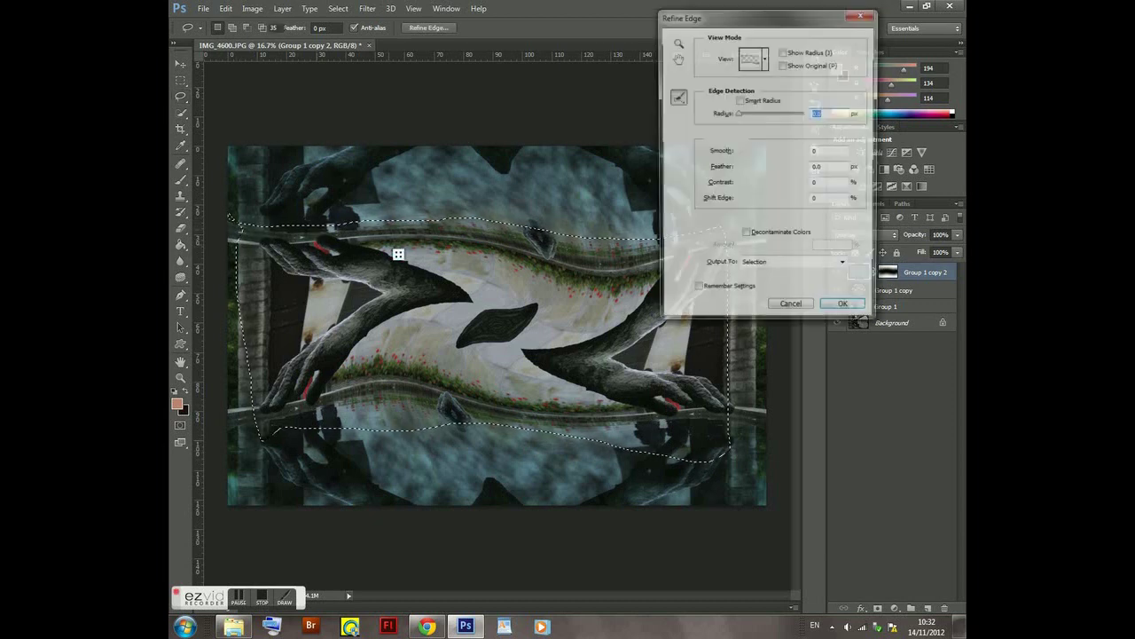
drag(741, 171, 789, 168)
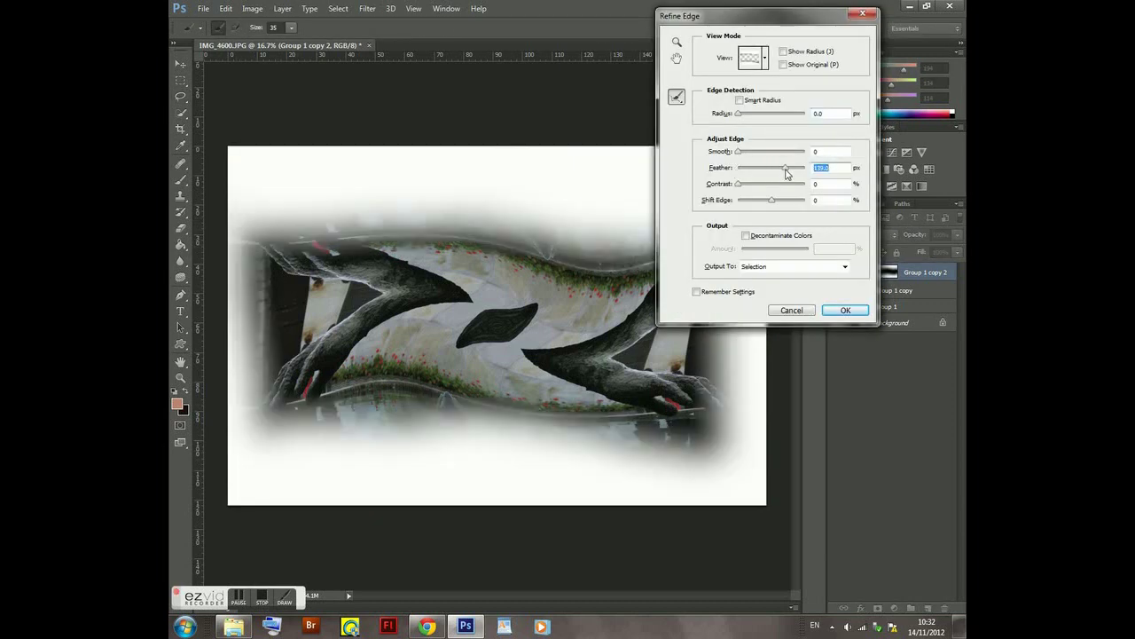
click(845, 311)
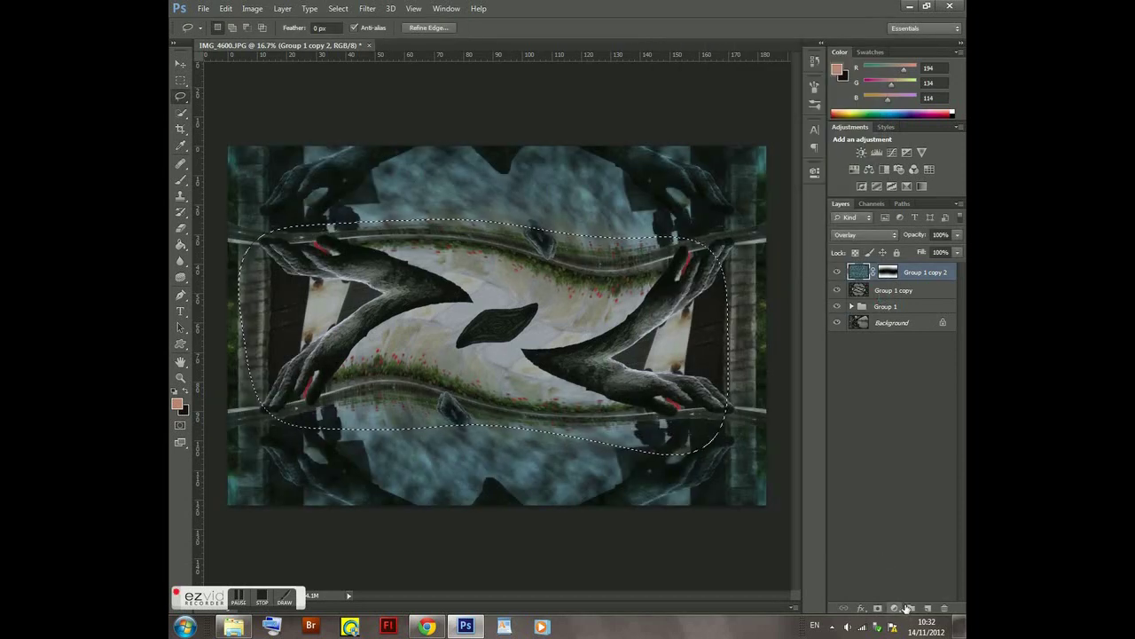
Add a Curves adjustment layer masked by the selection, with the curve pulled down to darken
click(894, 609)
click(874, 406)
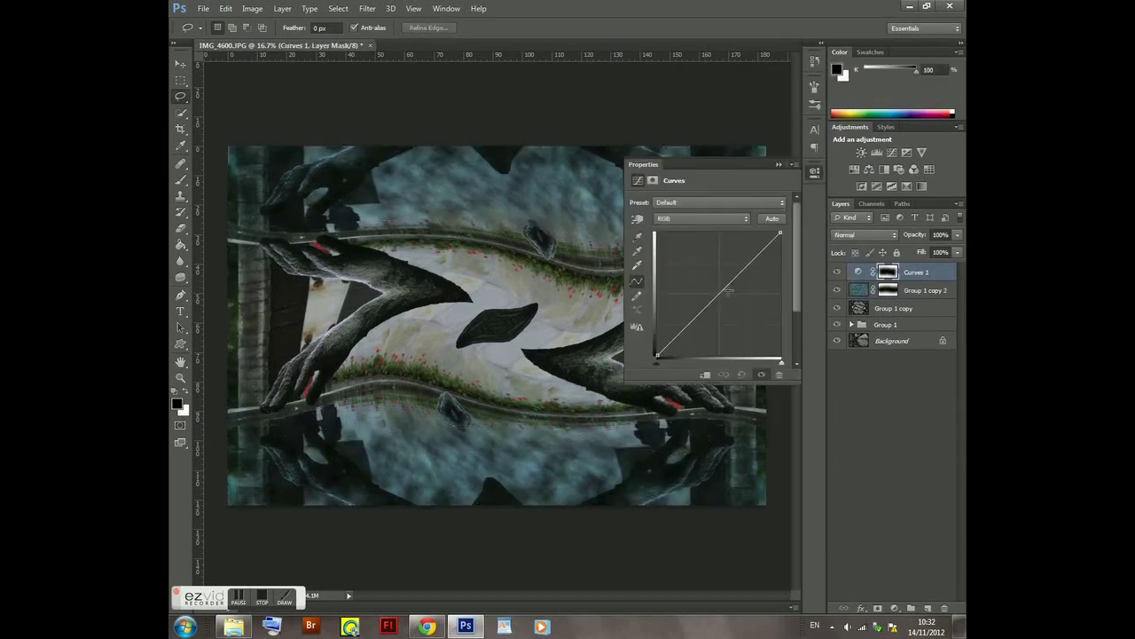
drag(732, 280, 736, 302)
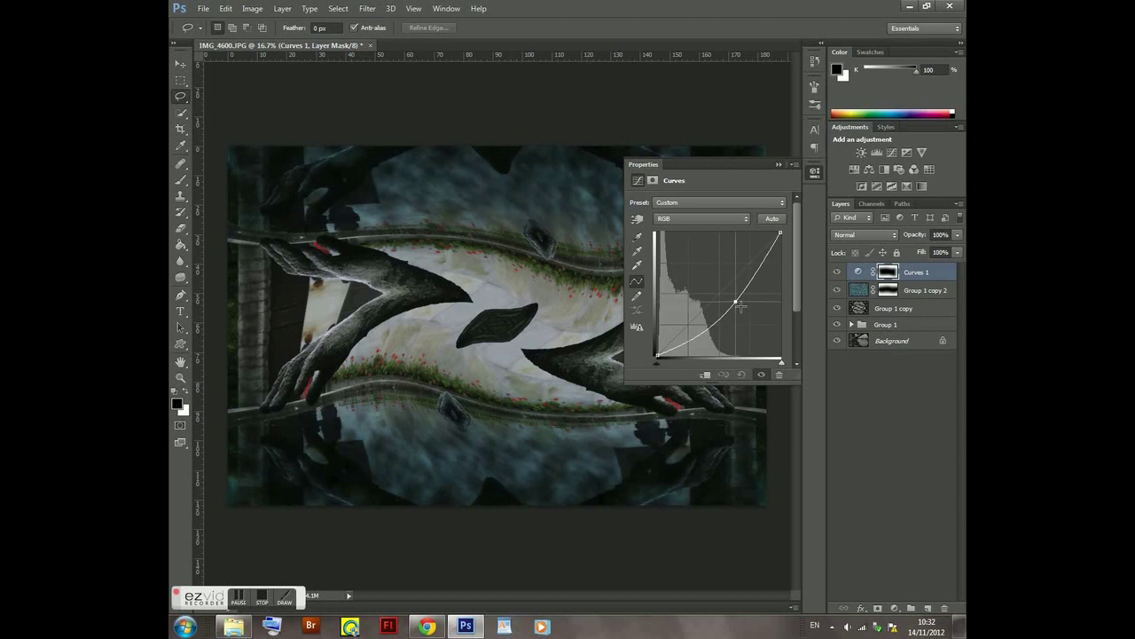
click(931, 280)
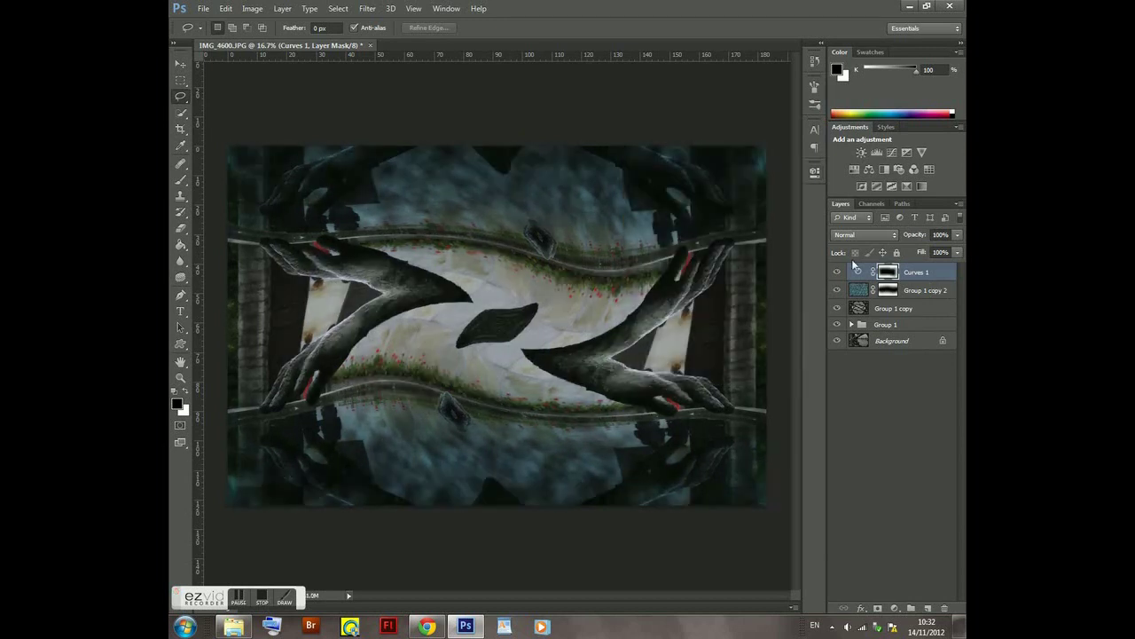
key(b)
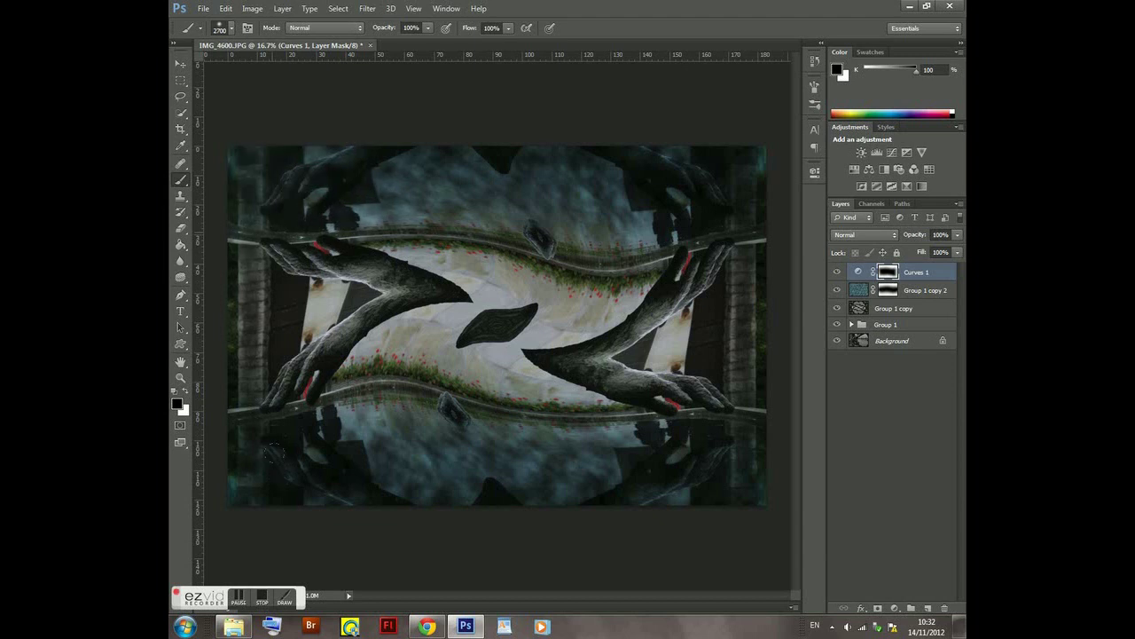
Extend the Curves 1 darkening on the right and remove it from the lower sky and lower-right hand
key(x)
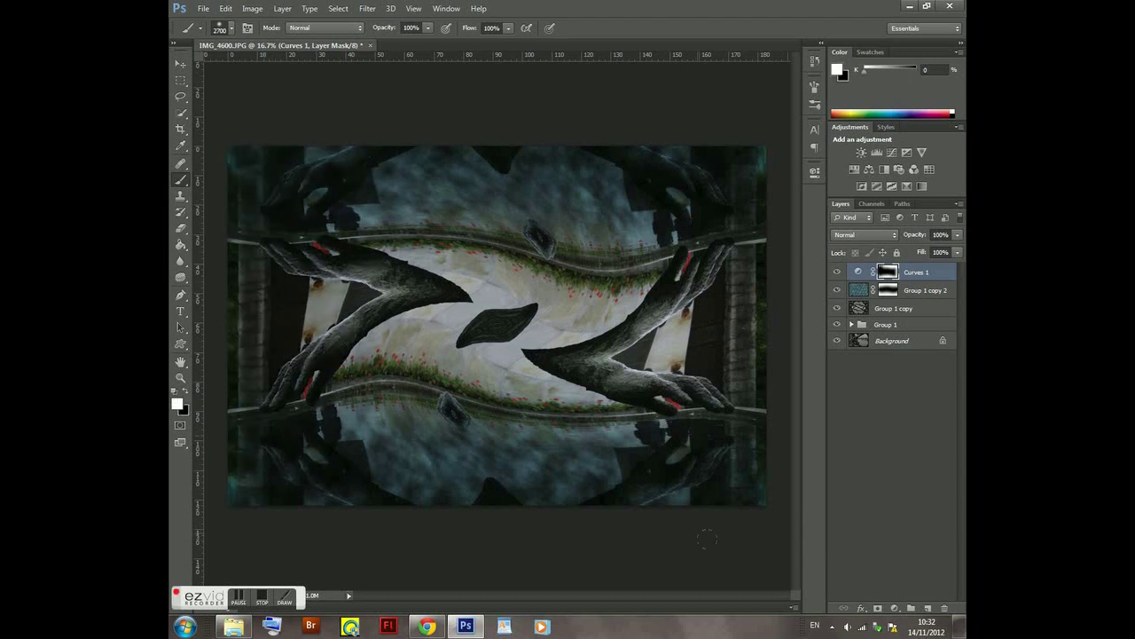
drag(700, 495, 701, 470)
key(x)
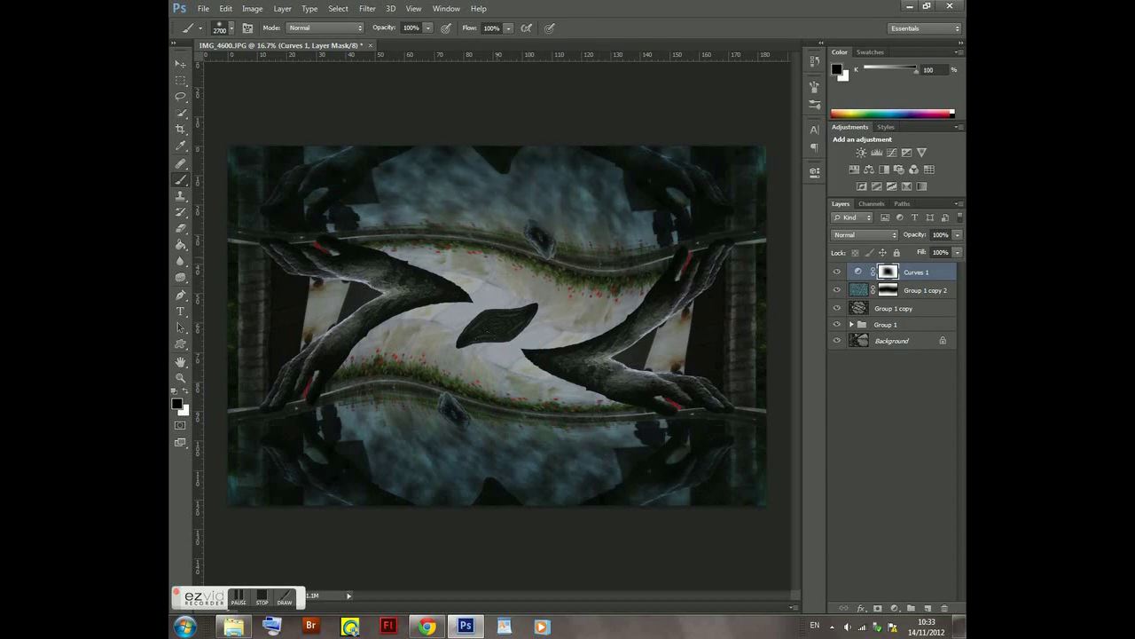
drag(491, 451, 575, 484)
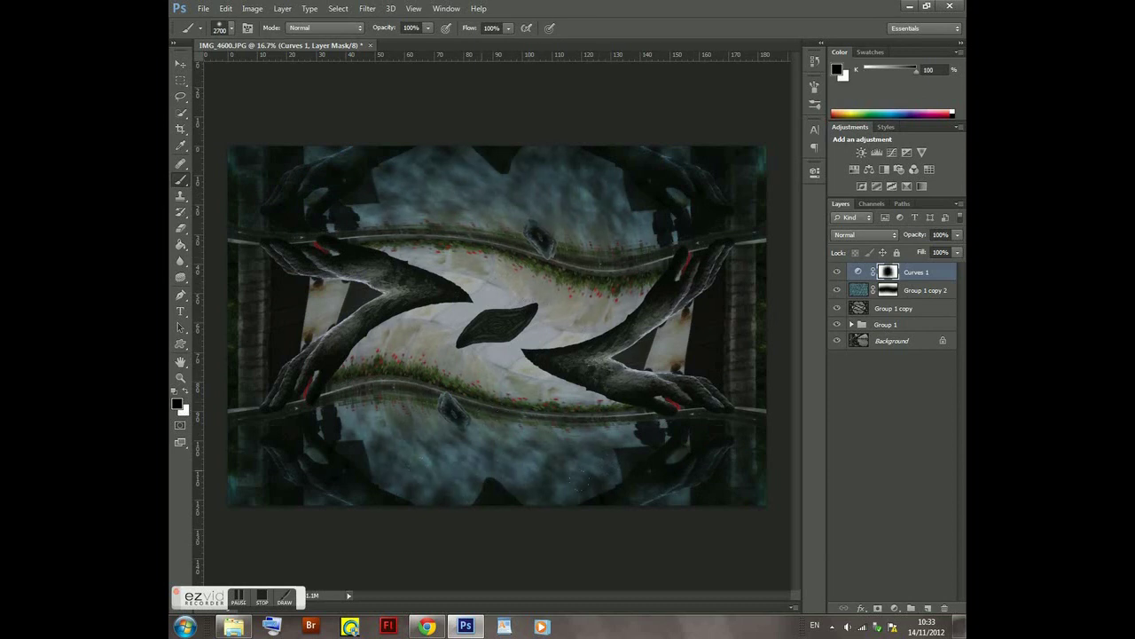
mouse_move(657, 368)
mouse_down()
mouse_move(701, 390)
mouse_move(661, 235)
mouse_up()
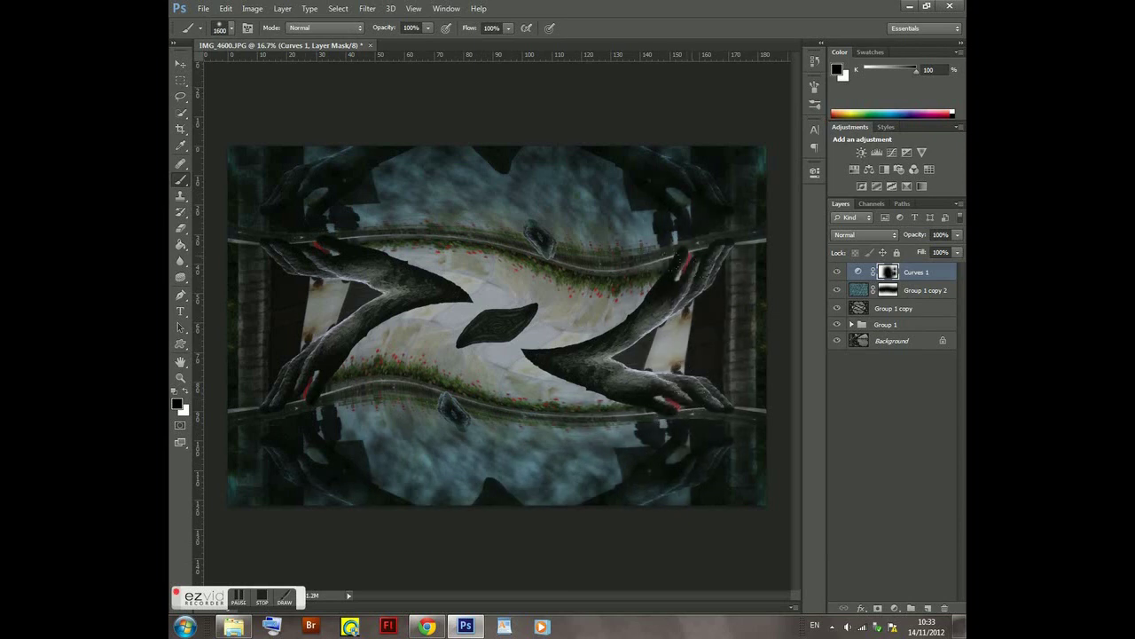
Remove the darkening around the upper-left hand and the lower-right reflected hand
drag(310, 213, 293, 178)
drag(301, 244, 297, 275)
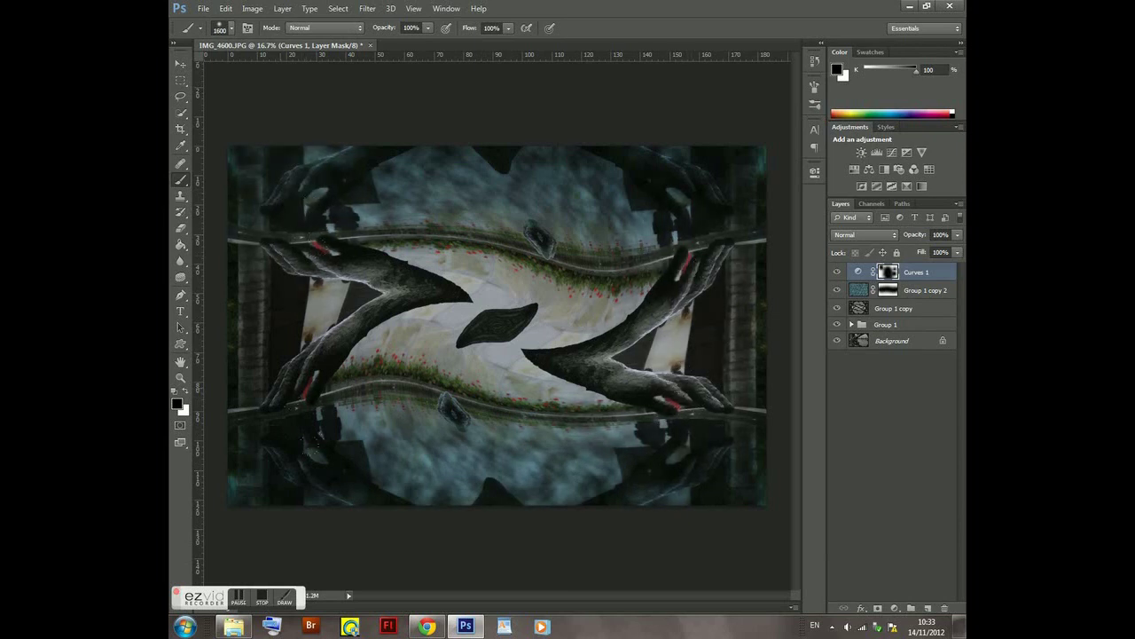
key(ctrl+t)
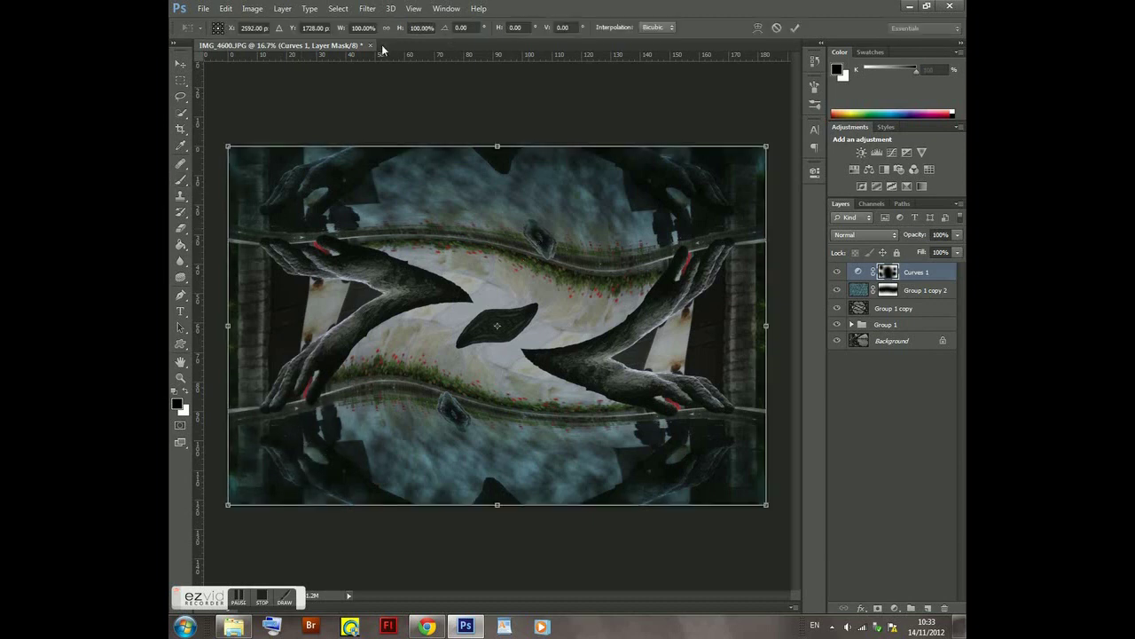
key(Escape)
drag(701, 451, 682, 495)
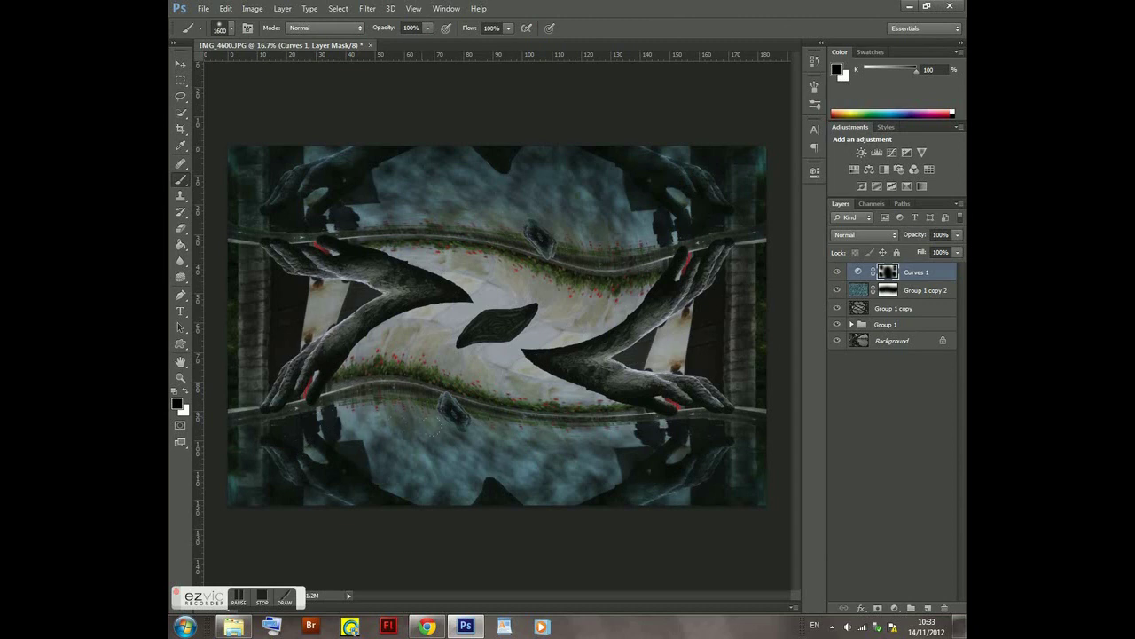
Start Save As and browse to the Image Editing folder on drive D:
key(ctrl+shift+s)
click(284, 271)
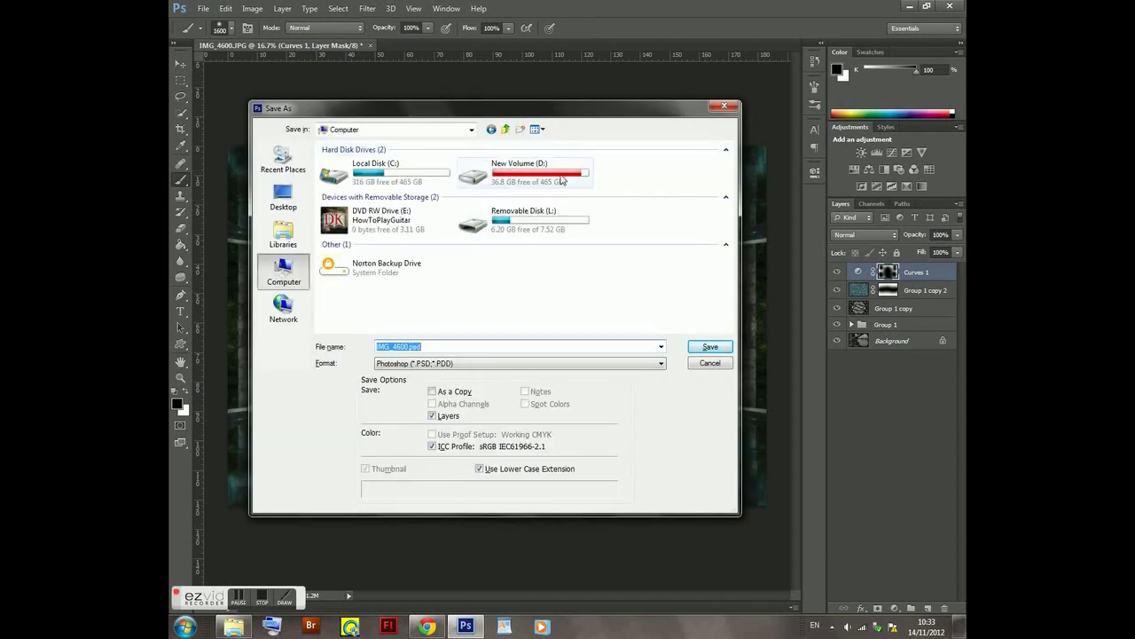
double_click(560, 180)
double_click(350, 185)
double_click(346, 209)
double_click(348, 173)
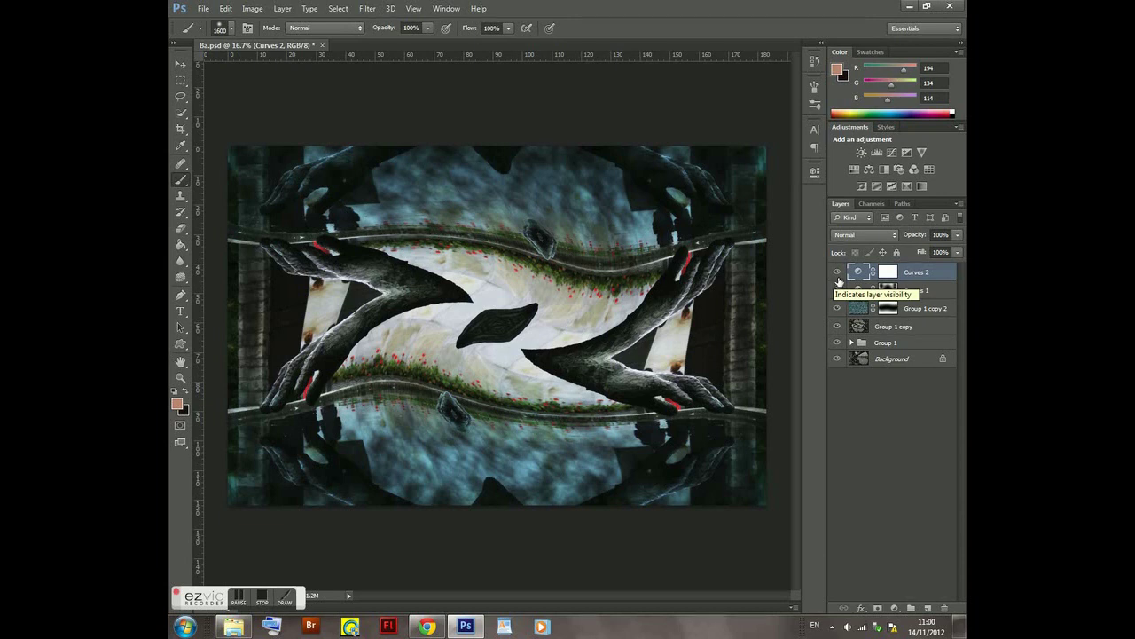
Toggle Curves 2 visibility to compare, then open its curve settings in Properties
click(838, 272)
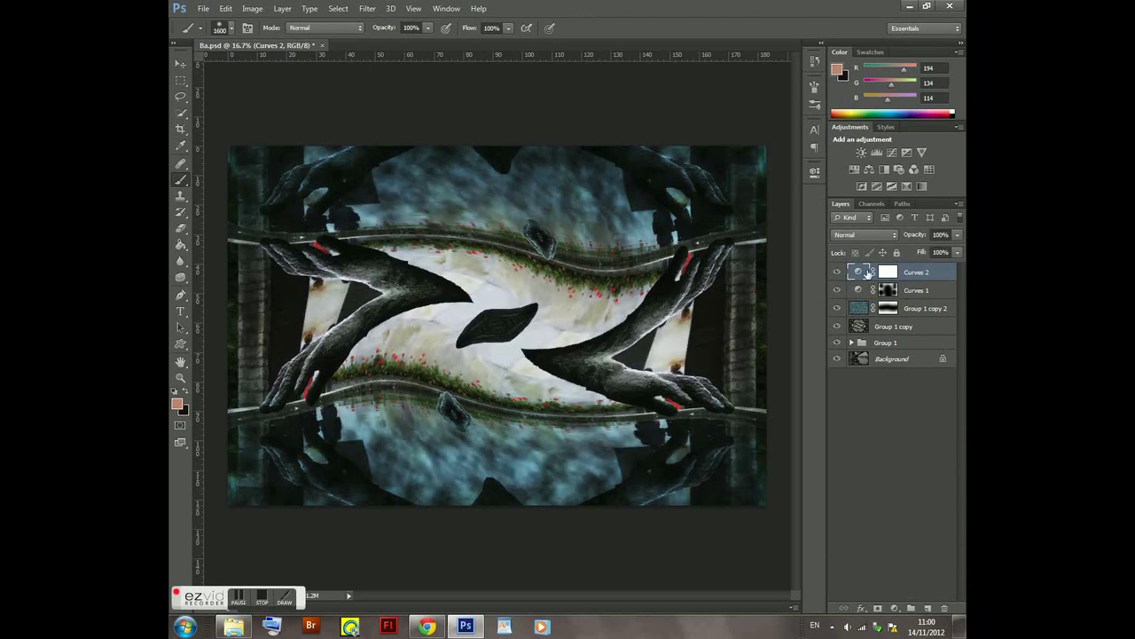
double_click(868, 273)
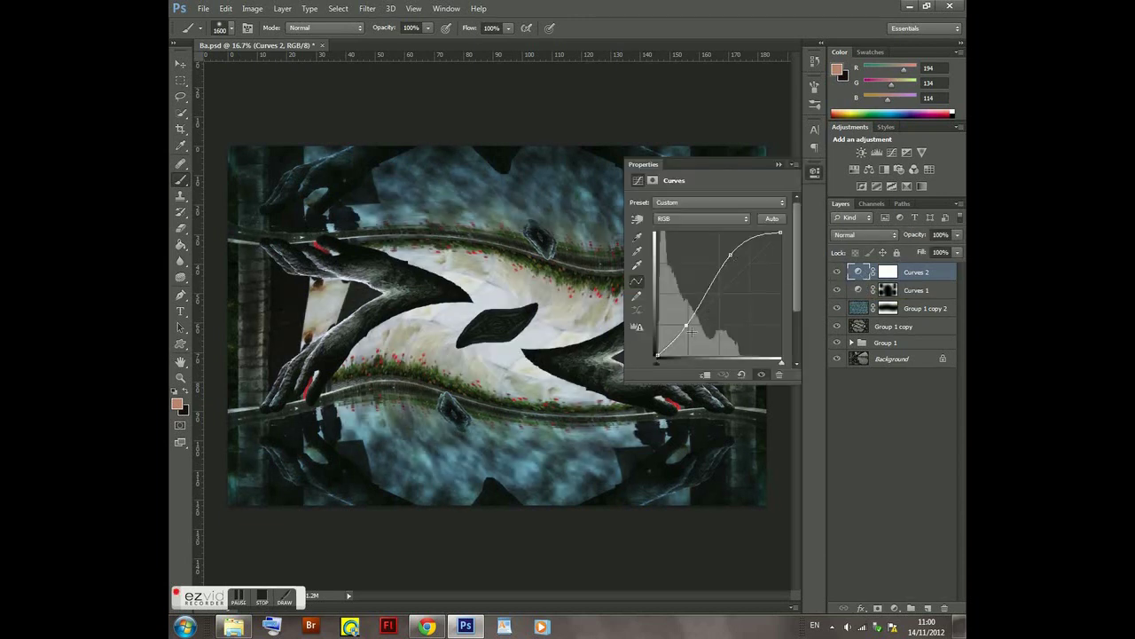